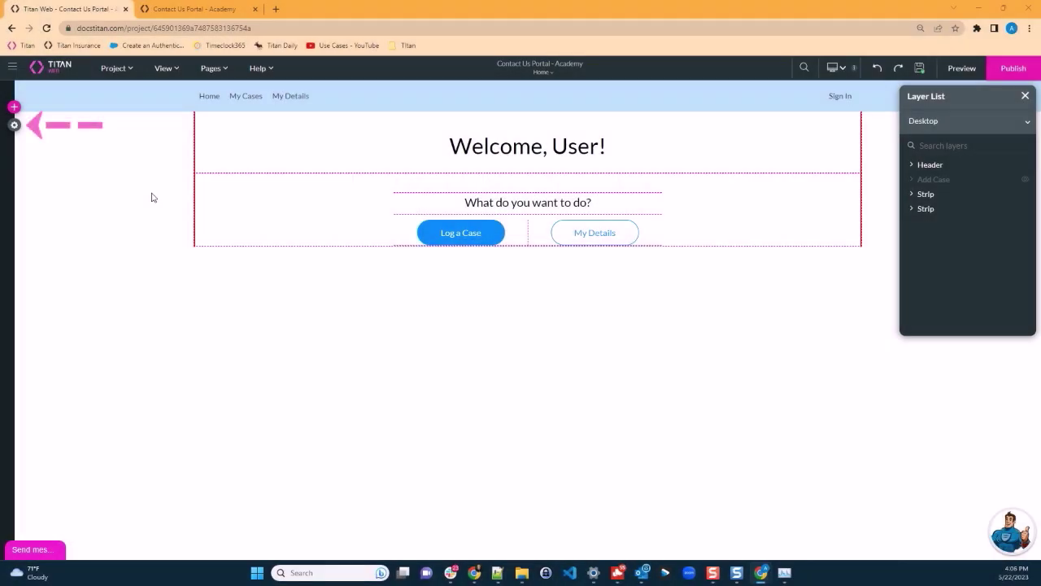
Open Project settings at the User Access section with SmartV switched on.
{"action": "left_click", "coordinate": [15, 125]}
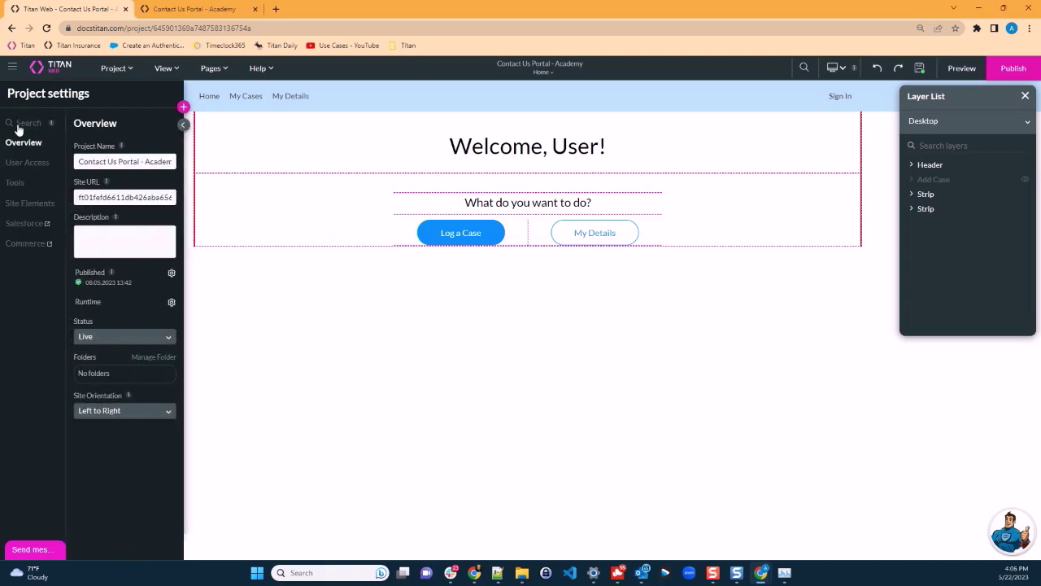
{"action": "left_click", "coordinate": [33, 166]}
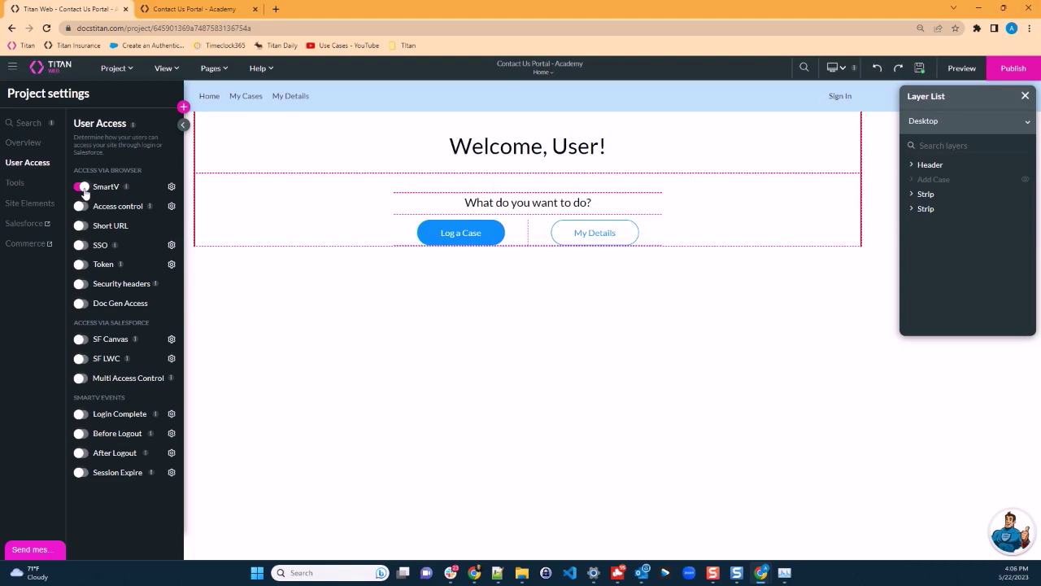
Generate a SmartV login on Contact, keyed on Contact ID with optional Email.
{"action": "left_click", "coordinate": [171, 188]}
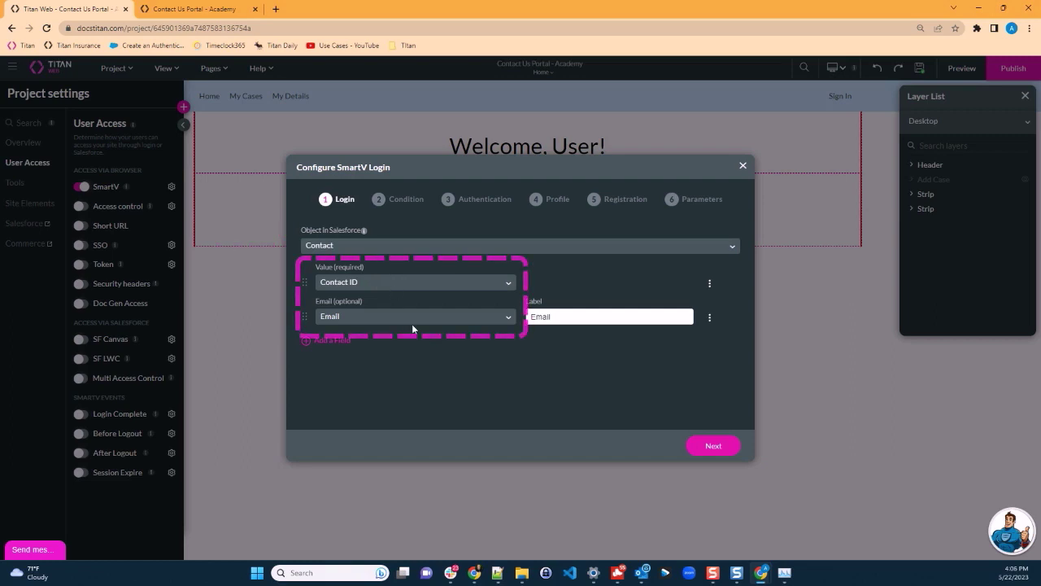
{"action": "left_click", "coordinate": [706, 446]}
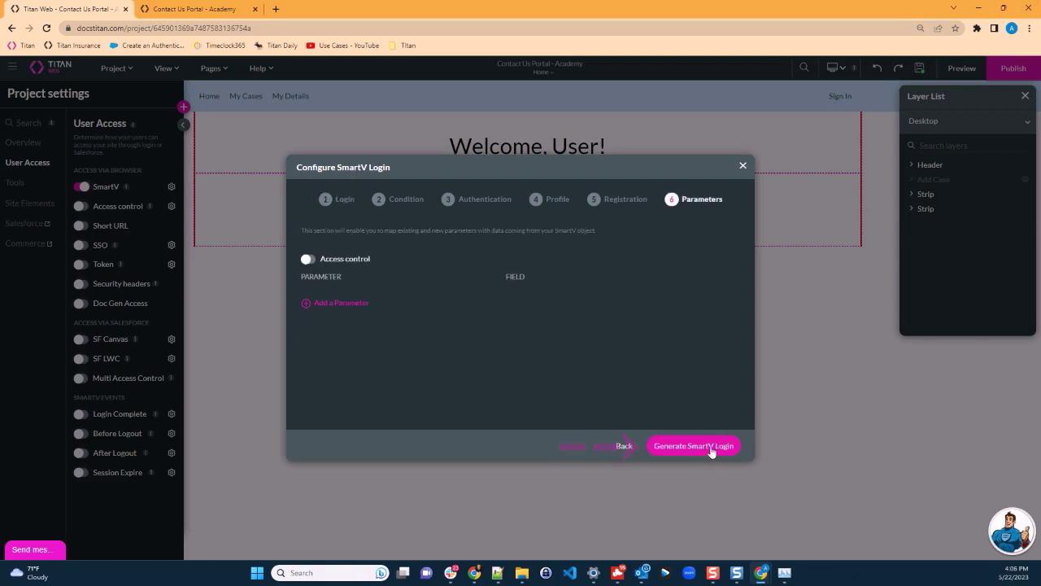
{"action": "left_click", "coordinate": [709, 448]}
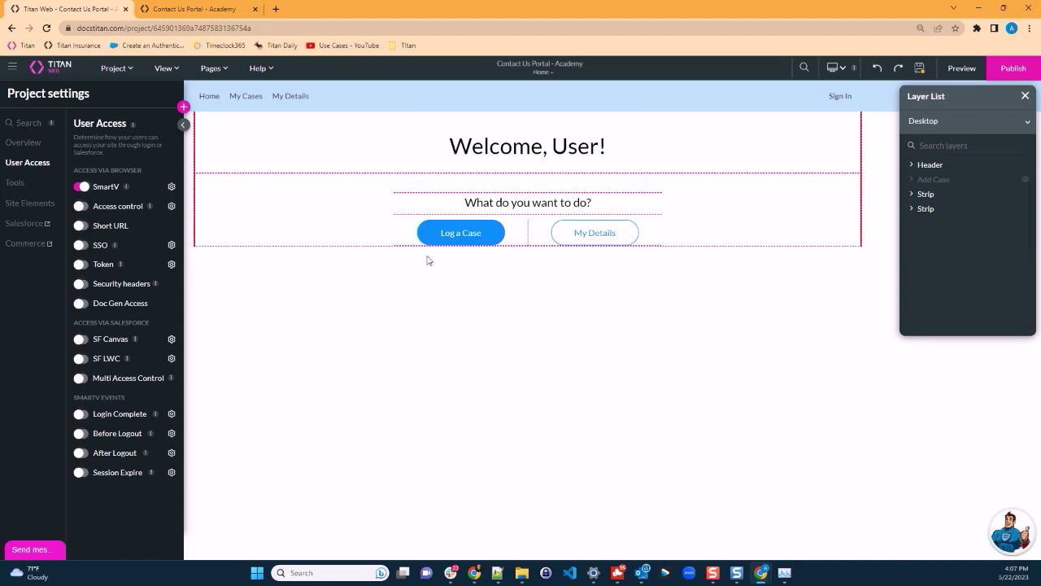
Drop a new Heading into the top strip and delete its placeholder 'Heading' text.
{"action": "left_click", "coordinate": [484, 153]}
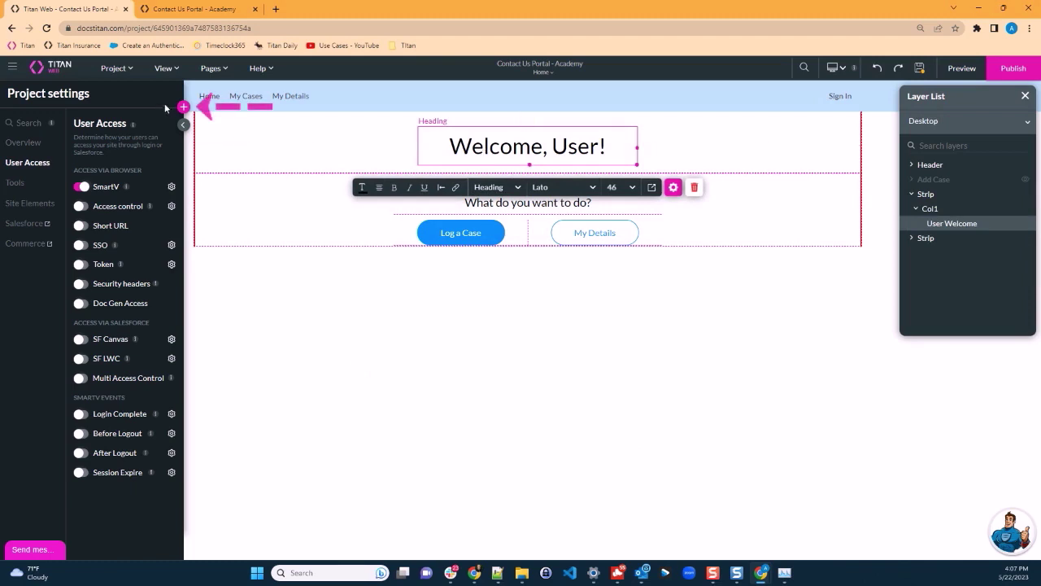
{"action": "left_click", "coordinate": [183, 107]}
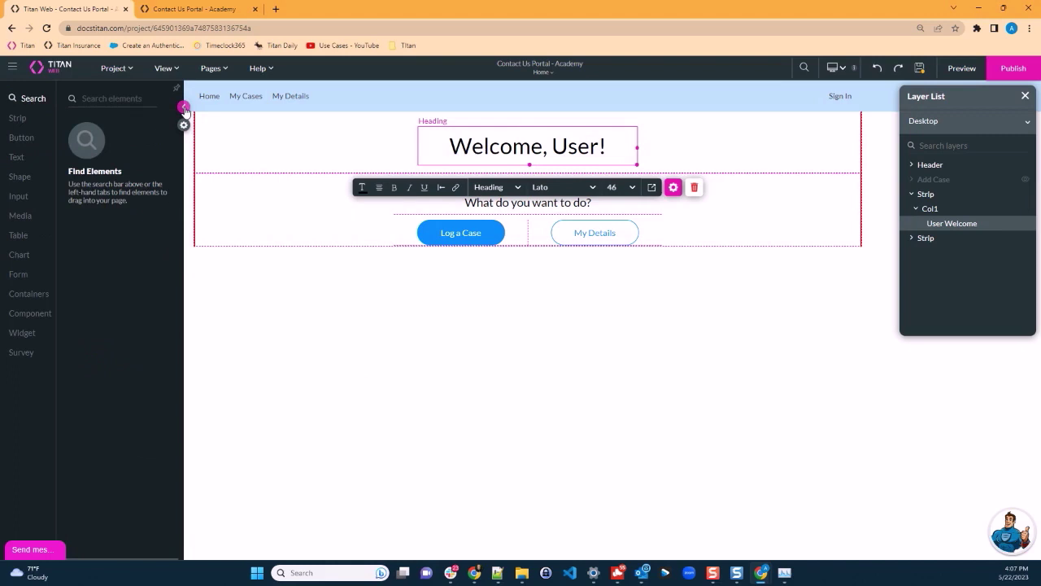
{"action": "left_click", "coordinate": [18, 159]}
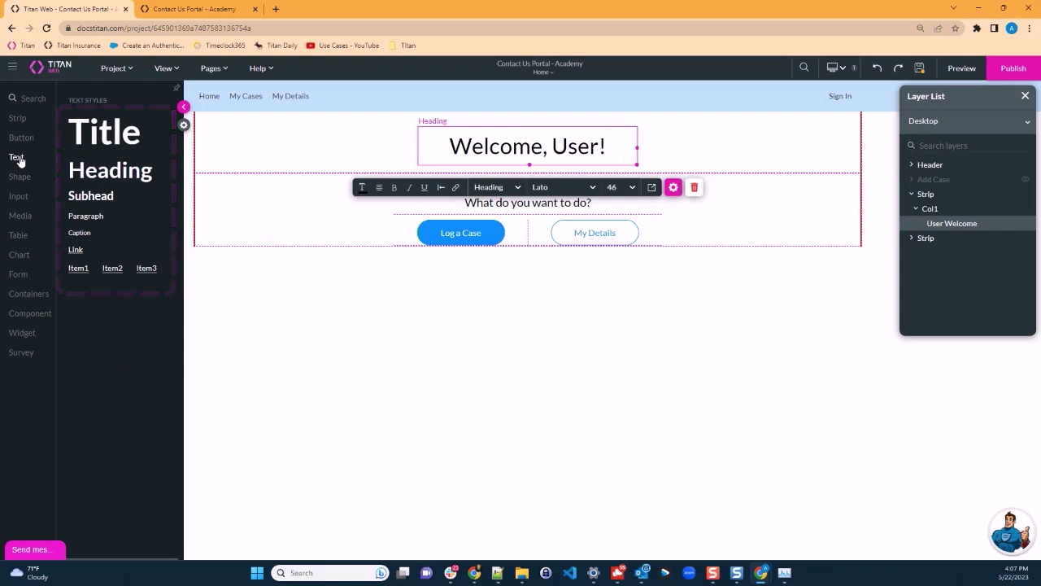
{"action": "left_click_drag", "start_coordinate": [124, 172], "coordinate": [268, 149]}
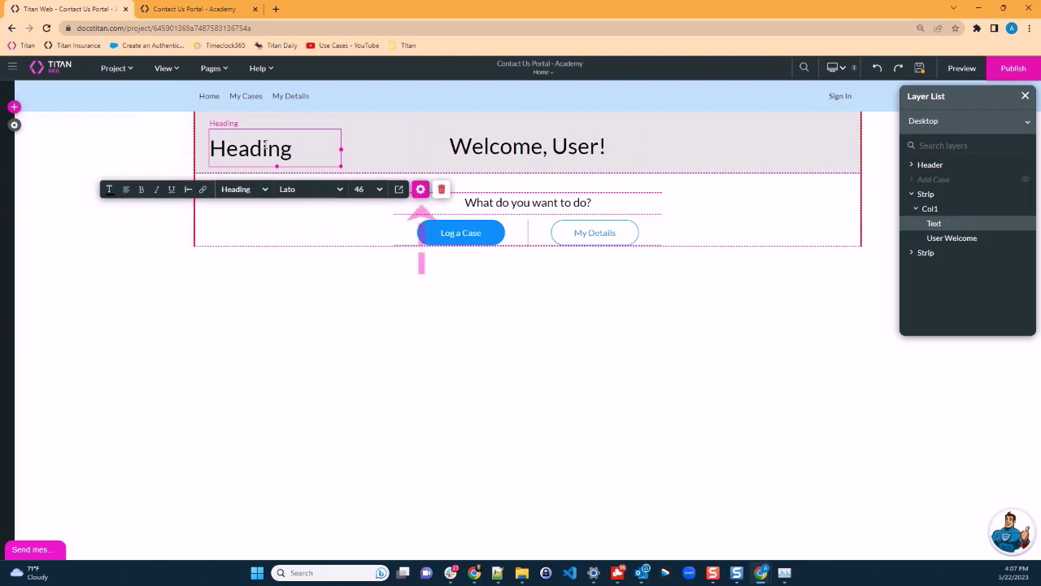
{"action": "left_click", "coordinate": [421, 190]}
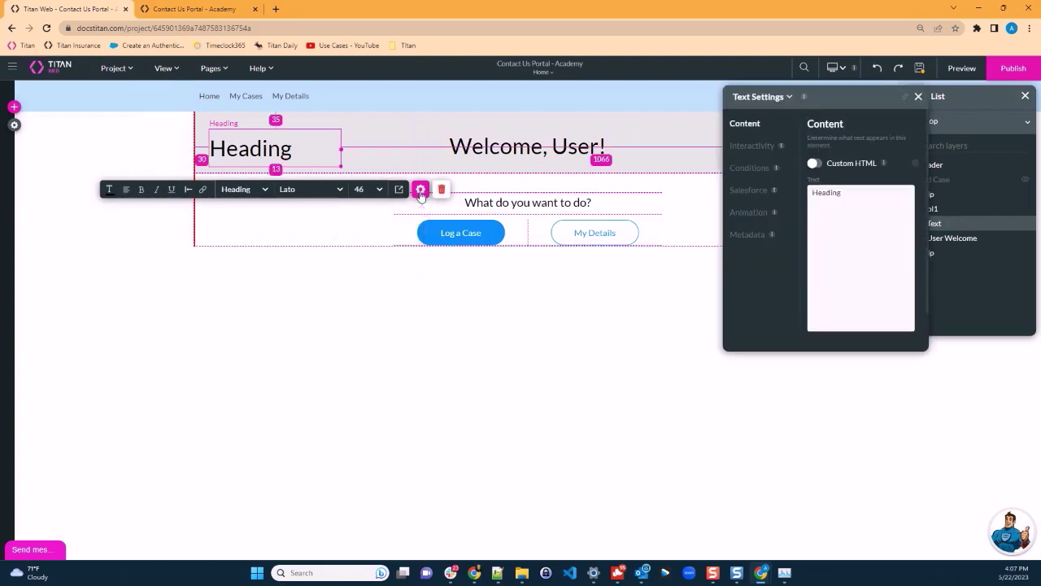
{"action": "double_click", "coordinate": [828, 193]}
{"action": "key", "text": "BackSpace"}
{"action": "left_click", "coordinate": [419, 211]}
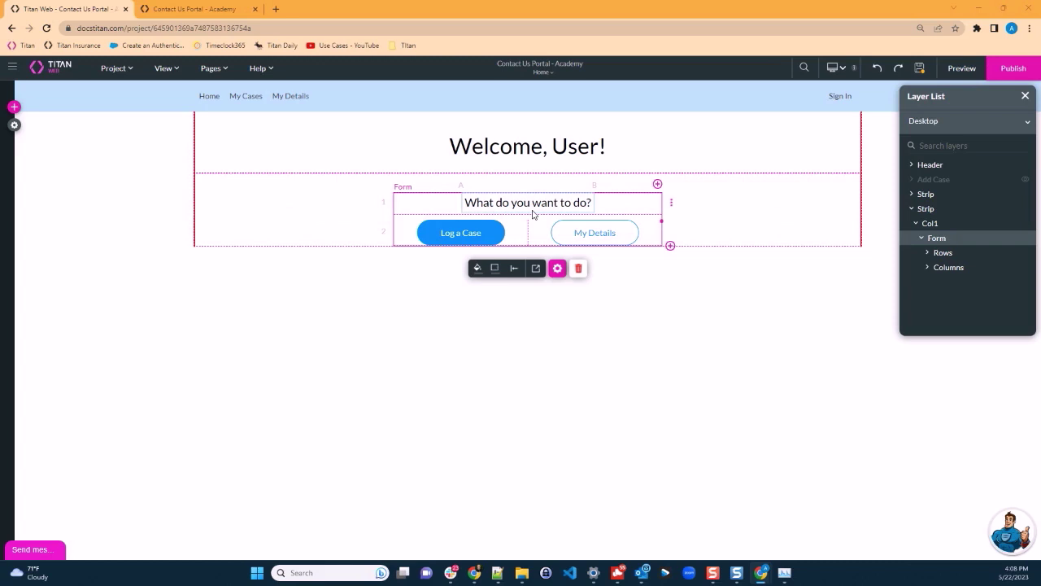
Insert a form template into the second strip with 2 columns and 3 rows.
{"action": "left_click", "coordinate": [14, 111]}
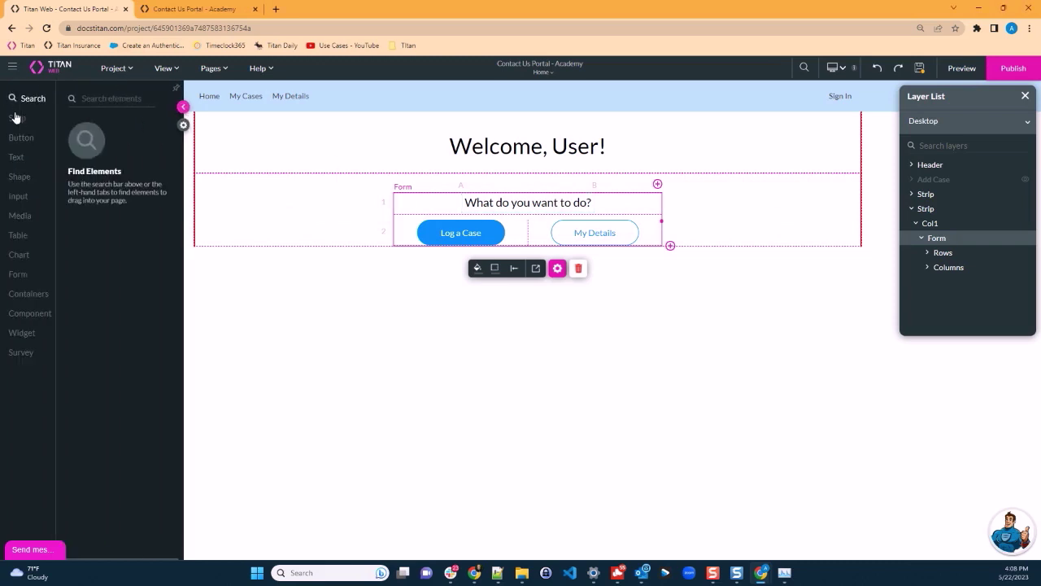
{"action": "left_click", "coordinate": [19, 274]}
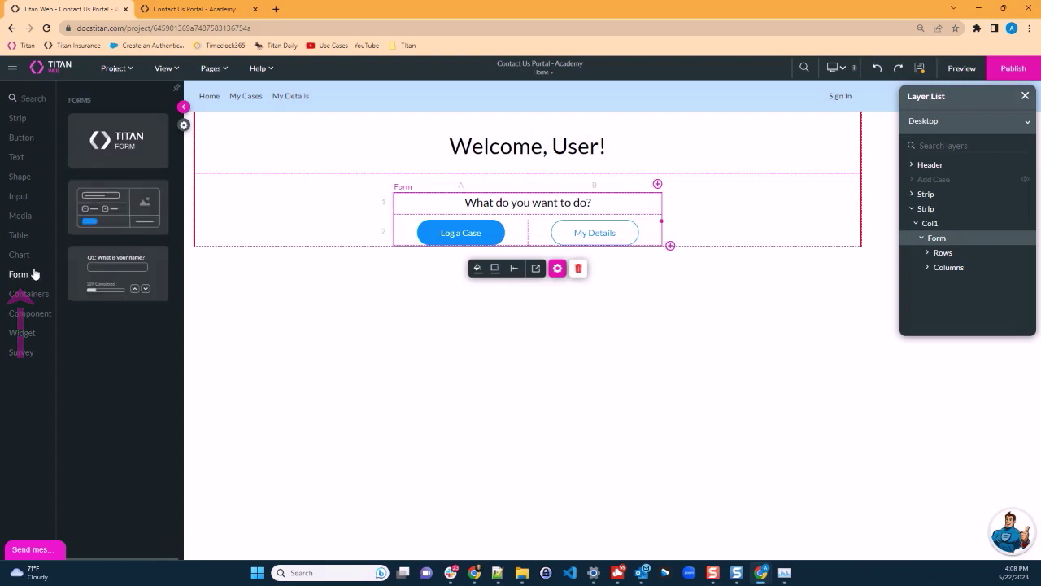
{"action": "left_click_drag", "start_coordinate": [118, 207], "coordinate": [251, 203]}
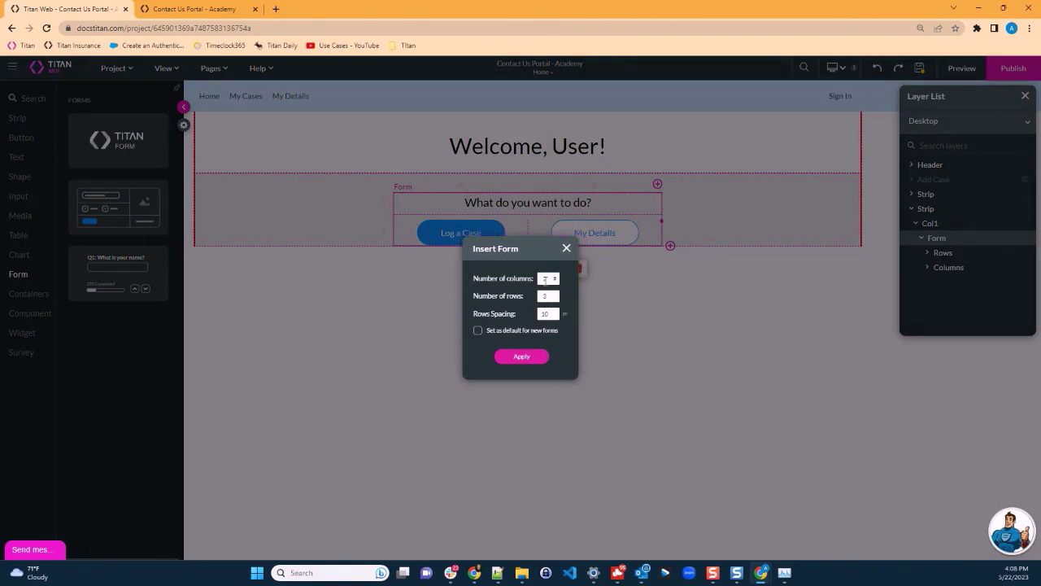
{"action": "left_click", "coordinate": [526, 357]}
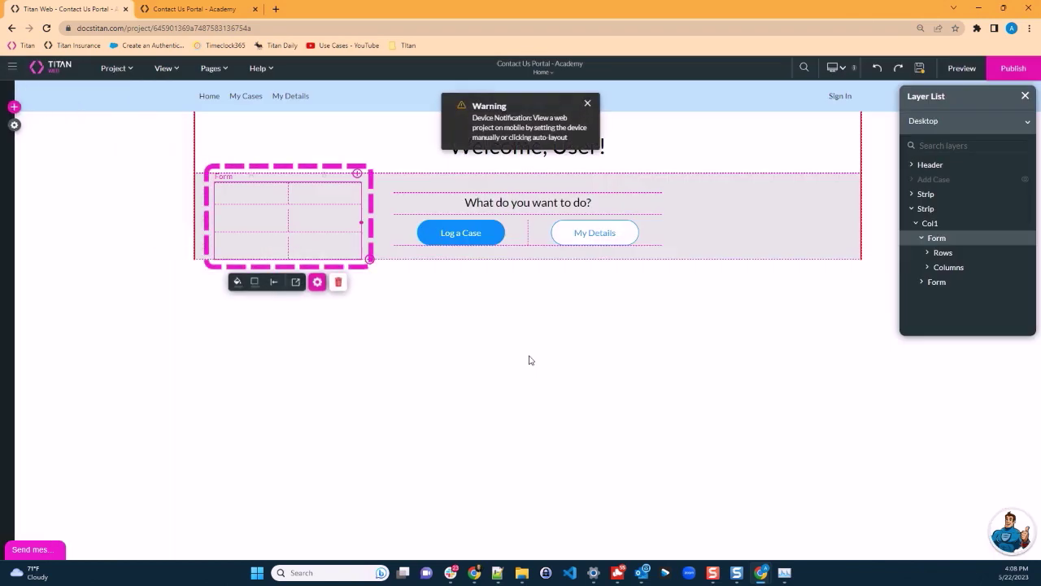
Add a primary button to the bottom-left cell and a heading to another form cell.
{"action": "left_click", "coordinate": [14, 107]}
{"action": "left_click", "coordinate": [21, 137]}
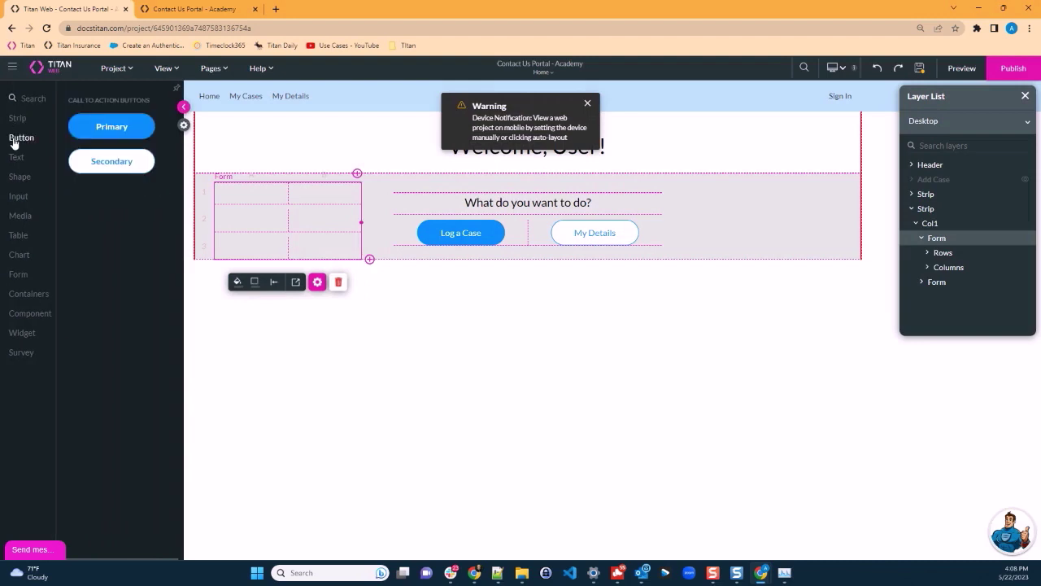
{"action": "left_click_drag", "start_coordinate": [98, 129], "coordinate": [237, 254]}
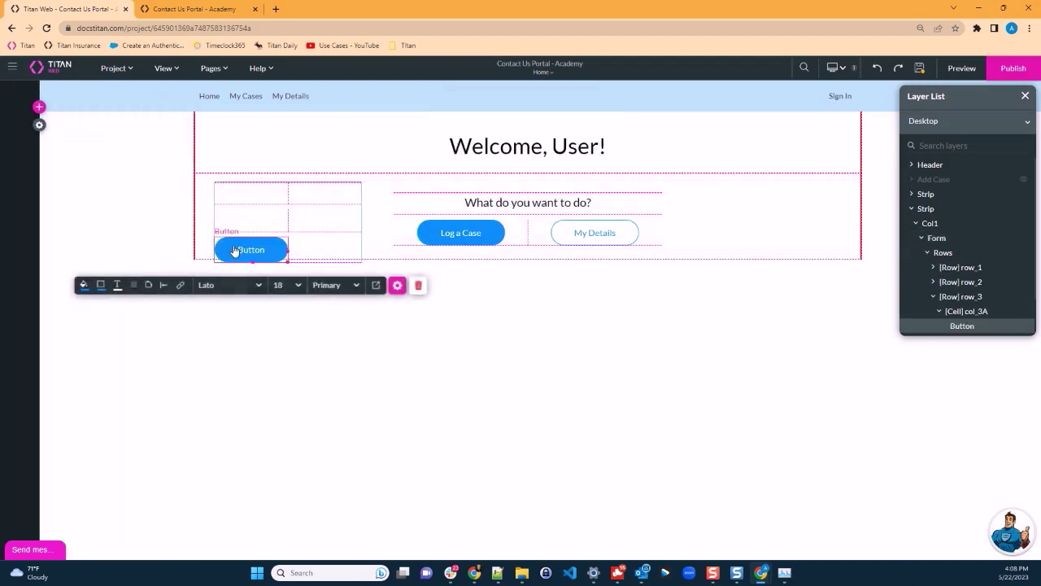
{"action": "left_click", "coordinate": [13, 107]}
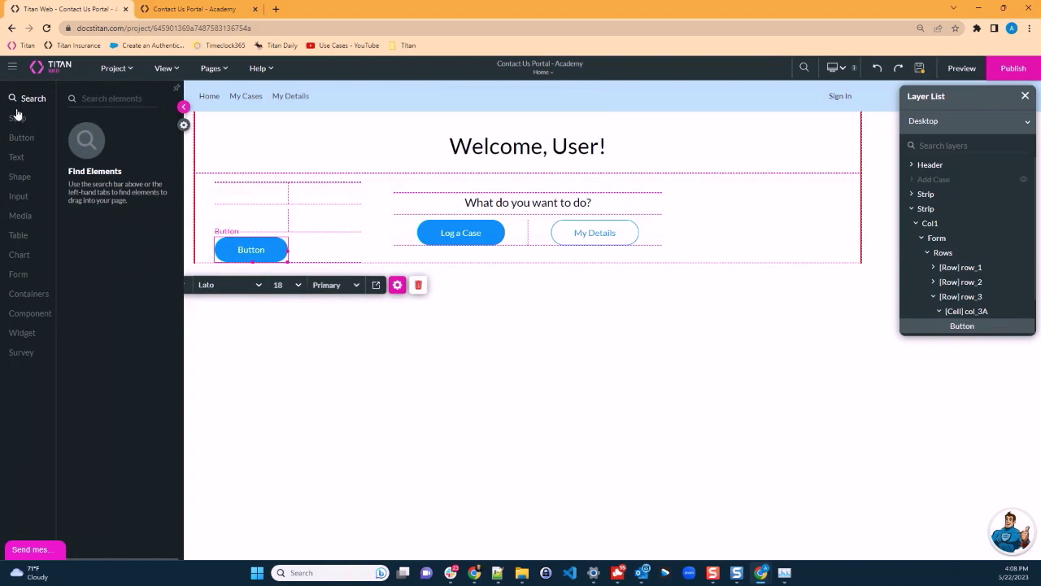
{"action": "left_click", "coordinate": [17, 157]}
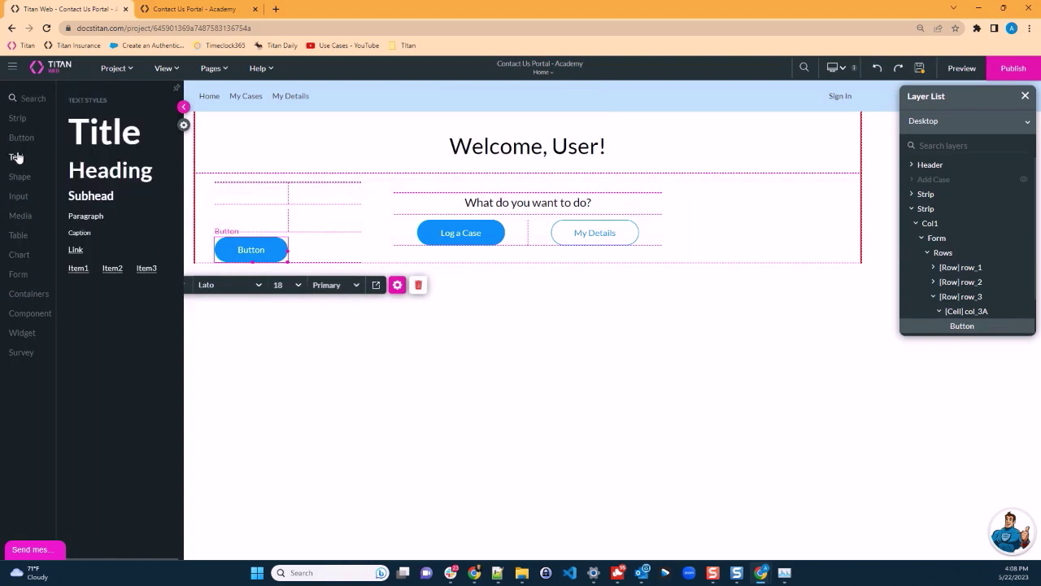
{"action": "left_click_drag", "start_coordinate": [110, 170], "coordinate": [259, 202]}
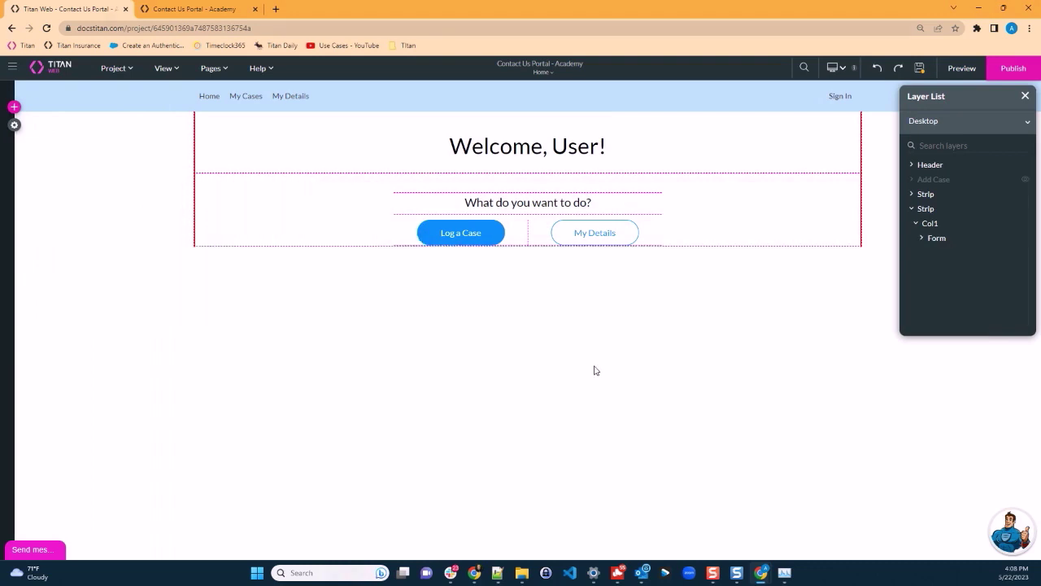
{"action": "left_click", "coordinate": [400, 233]}
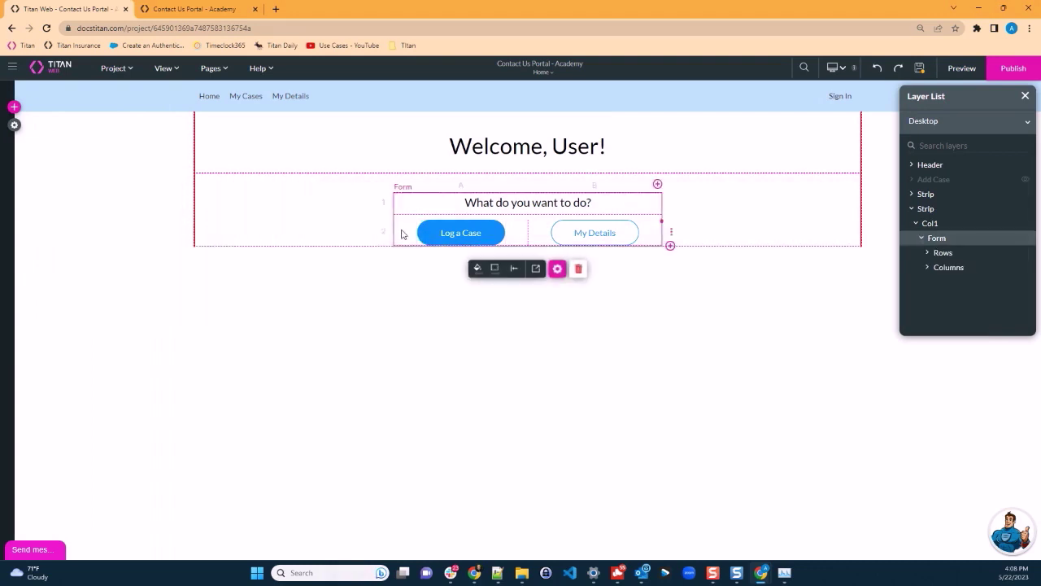
{"action": "left_click", "coordinate": [474, 151]}
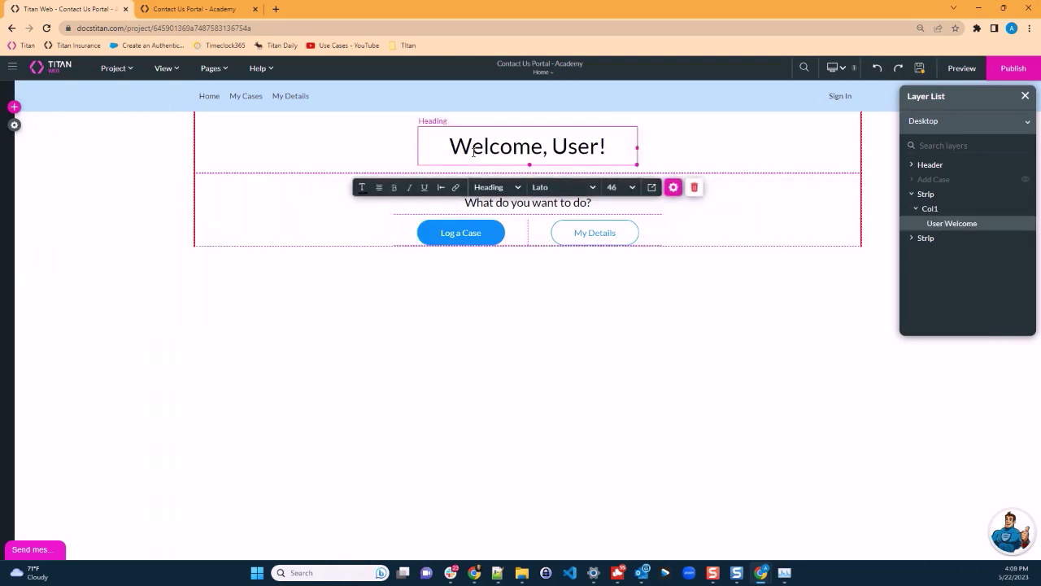
{"action": "left_click", "coordinate": [295, 230]}
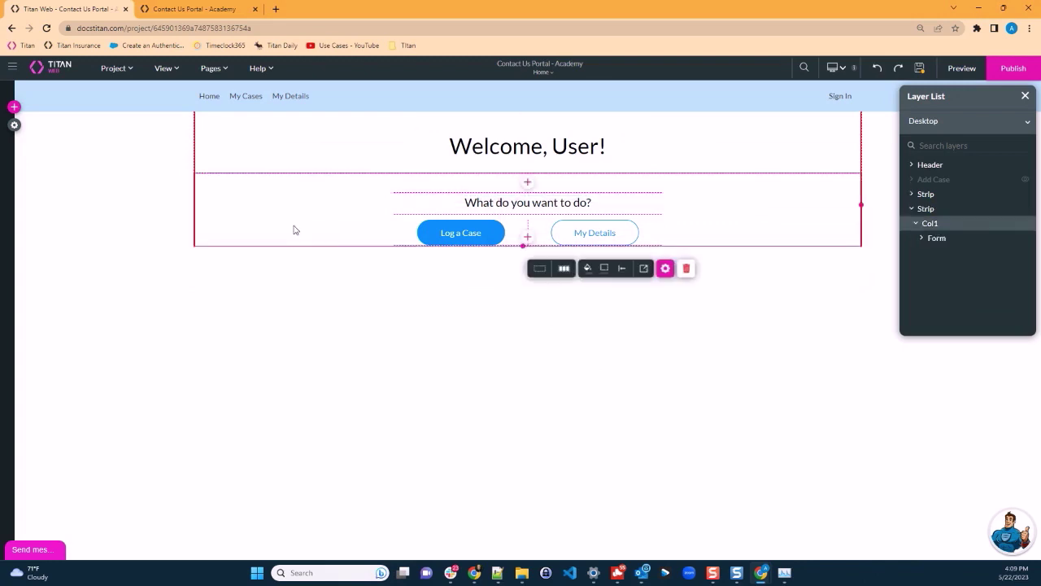
Make the hidden Add Case layer visible so its case form shows on the canvas.
{"action": "left_click", "coordinate": [1024, 180]}
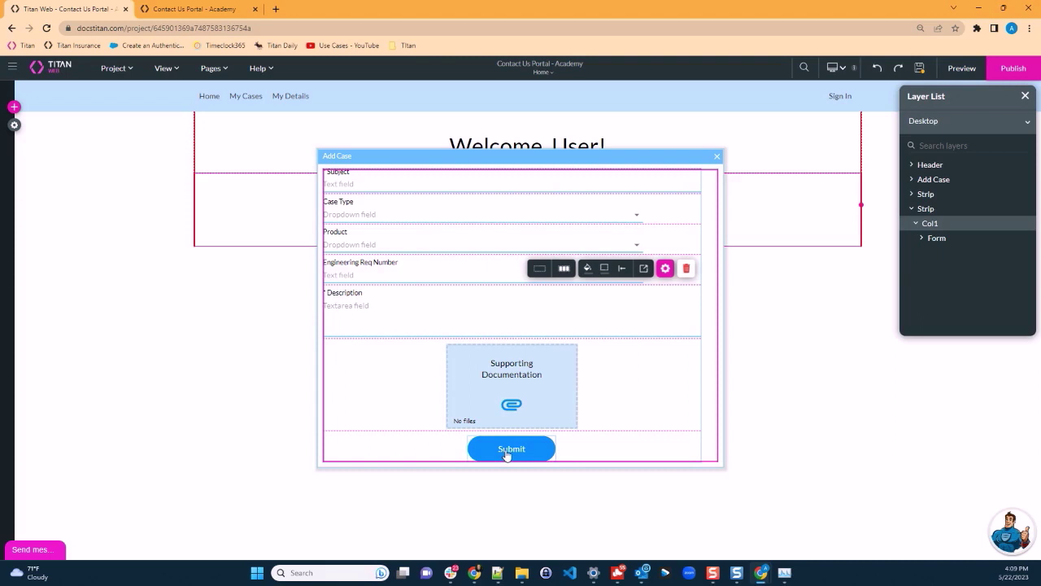
{"action": "left_click", "coordinate": [14, 107]}
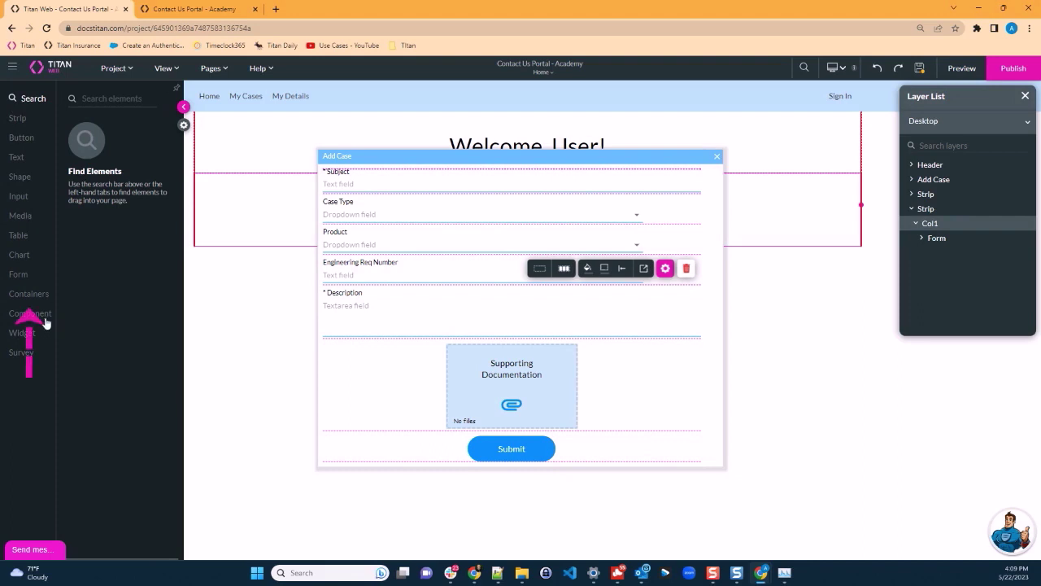
Add a Modal container to the page from the container elements.
{"action": "left_click", "coordinate": [31, 297]}
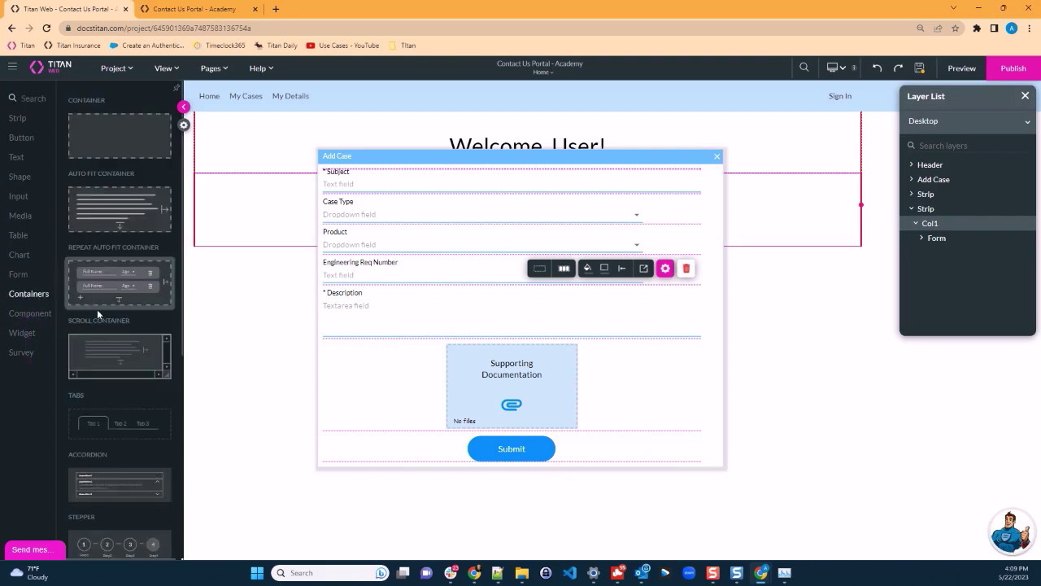
{"action": "scroll", "coordinate": [107, 326], "scroll_direction": "down", "scroll_amount": 5}
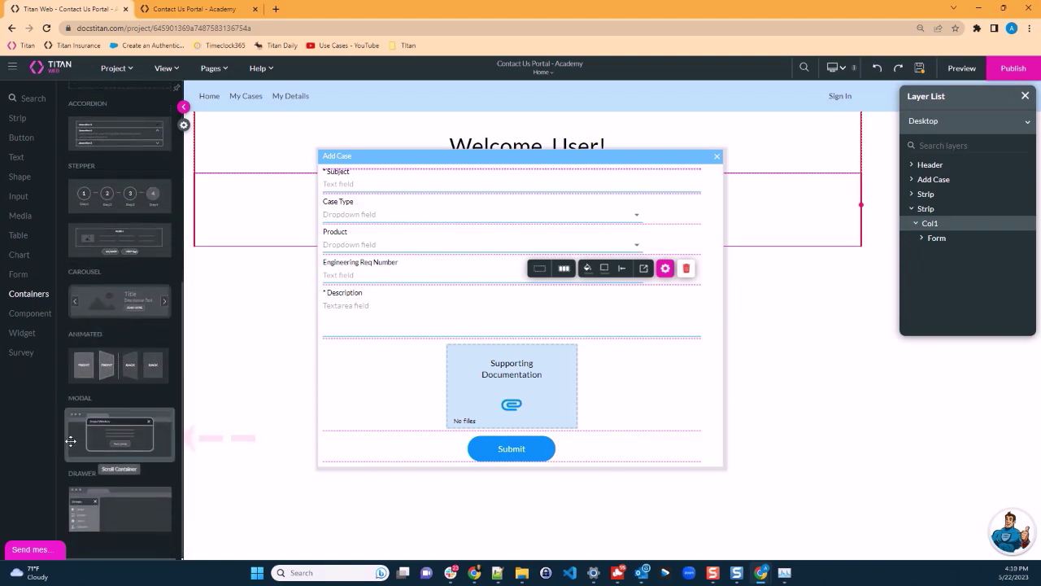
{"action": "left_click_drag", "start_coordinate": [74, 437], "coordinate": [204, 153]}
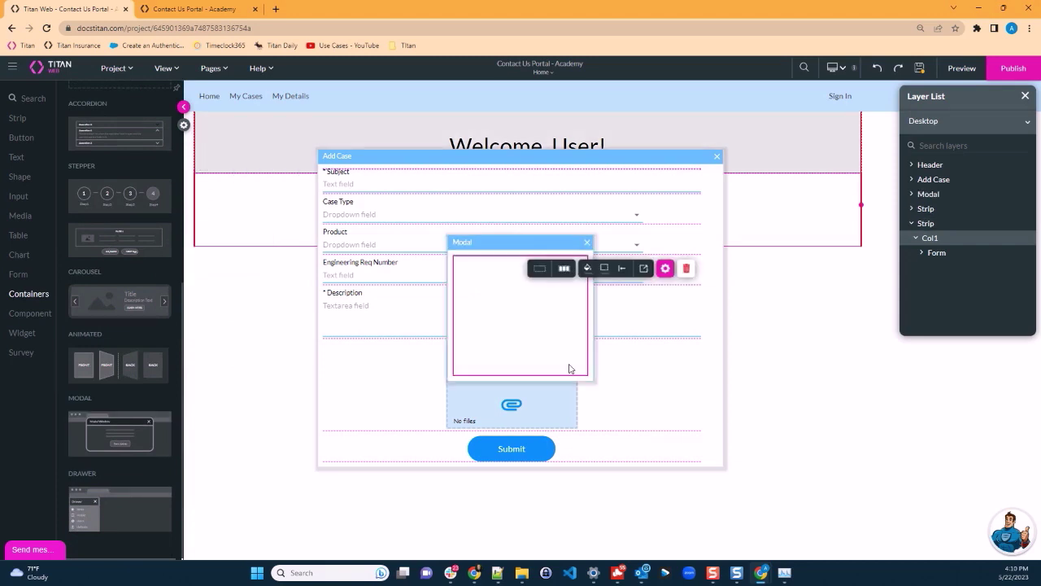
{"action": "left_click", "coordinate": [184, 108]}
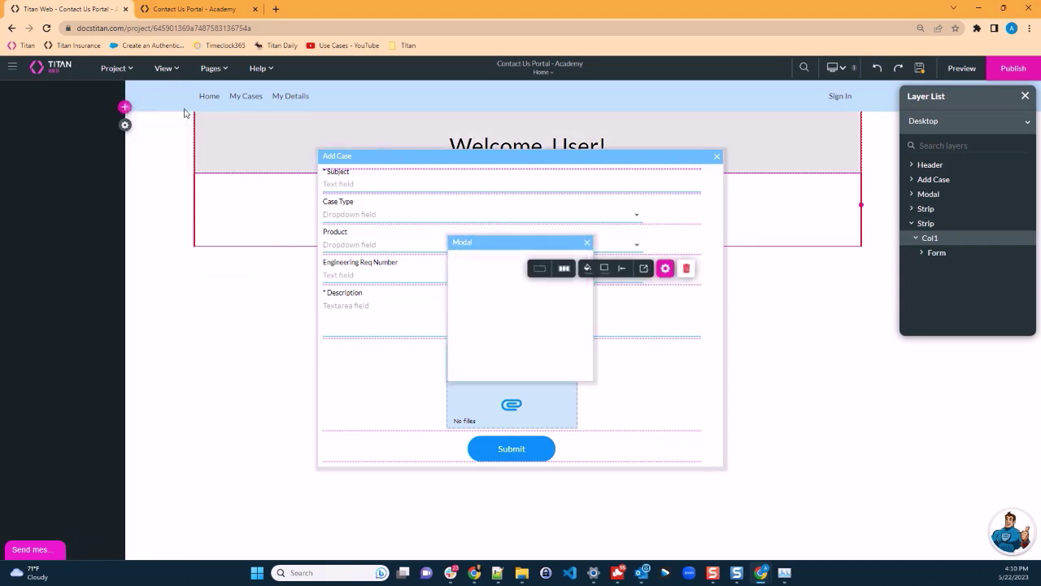
Place a Heading inside the Modal with a text input field below it.
{"action": "left_click", "coordinate": [14, 108]}
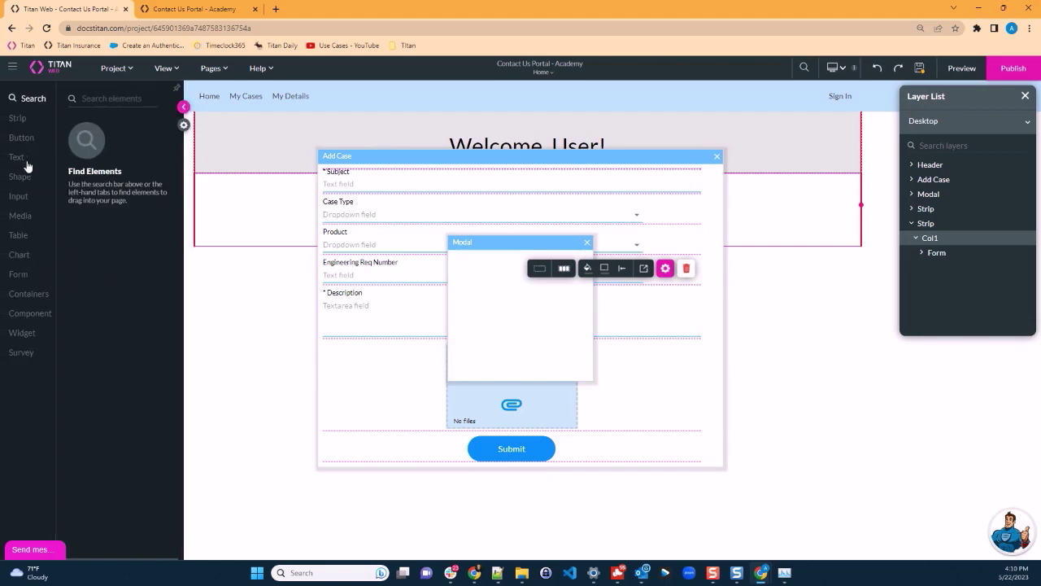
{"action": "left_click", "coordinate": [17, 160]}
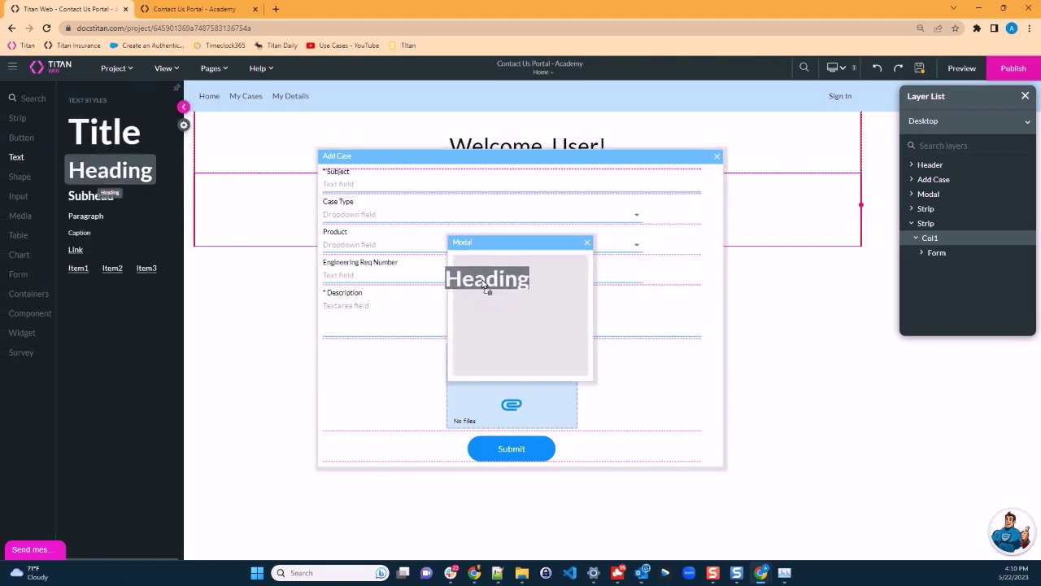
{"action": "left_click_drag", "start_coordinate": [486, 283], "coordinate": [488, 280]}
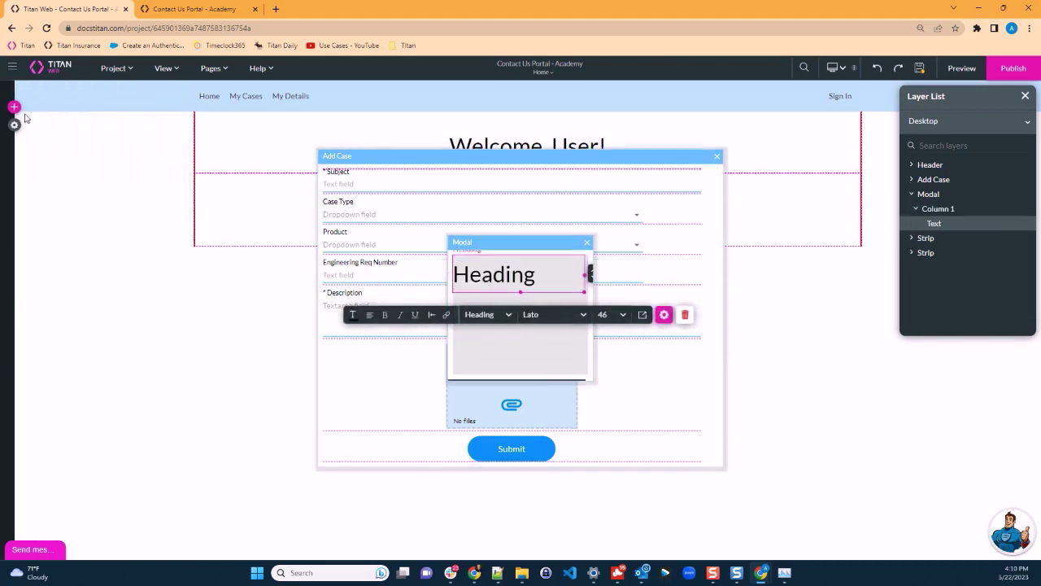
{"action": "left_click", "coordinate": [14, 106]}
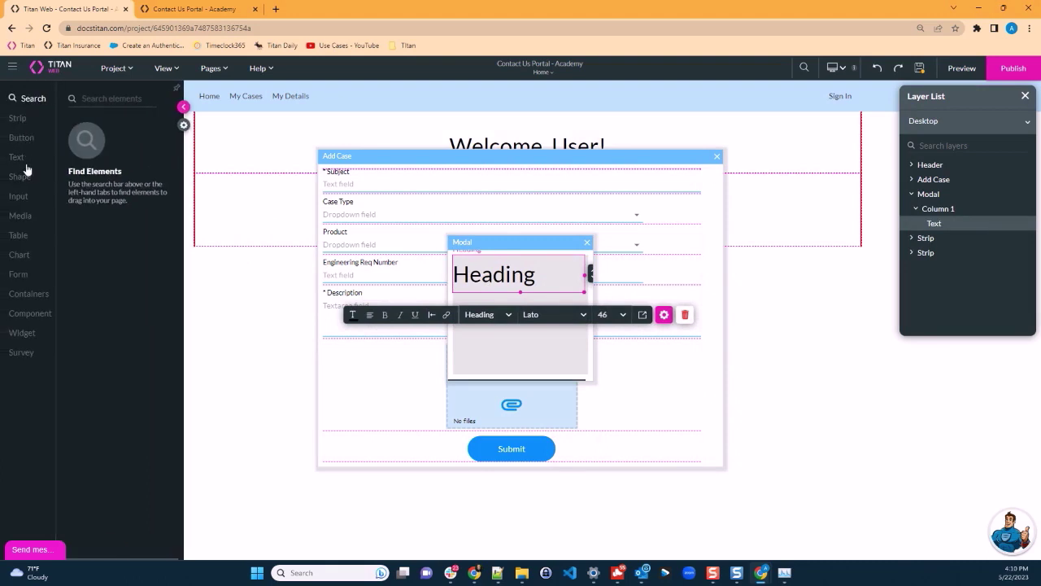
{"action": "left_click", "coordinate": [19, 197]}
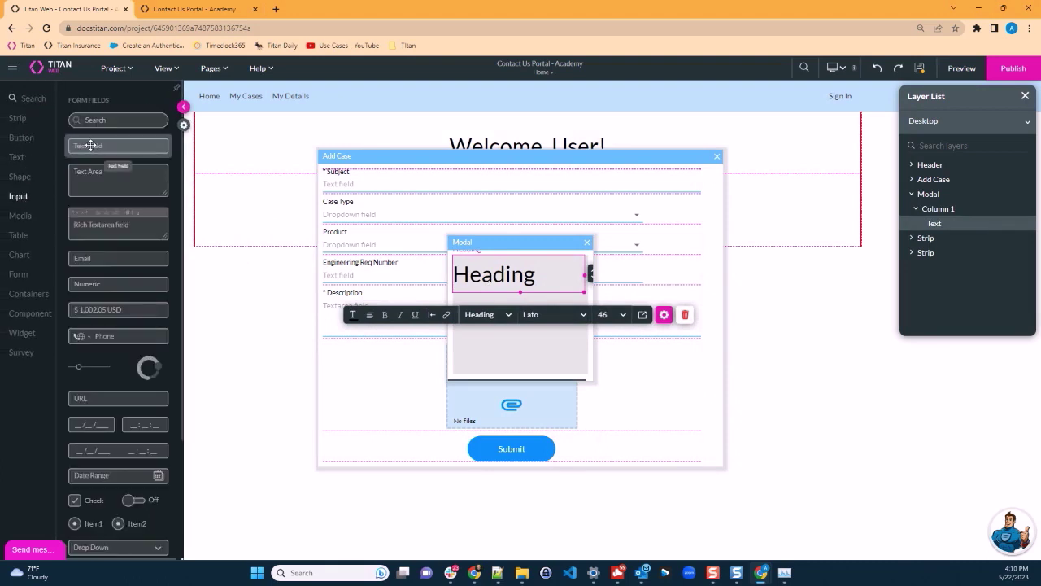
{"action": "left_click_drag", "start_coordinate": [114, 146], "coordinate": [479, 319]}
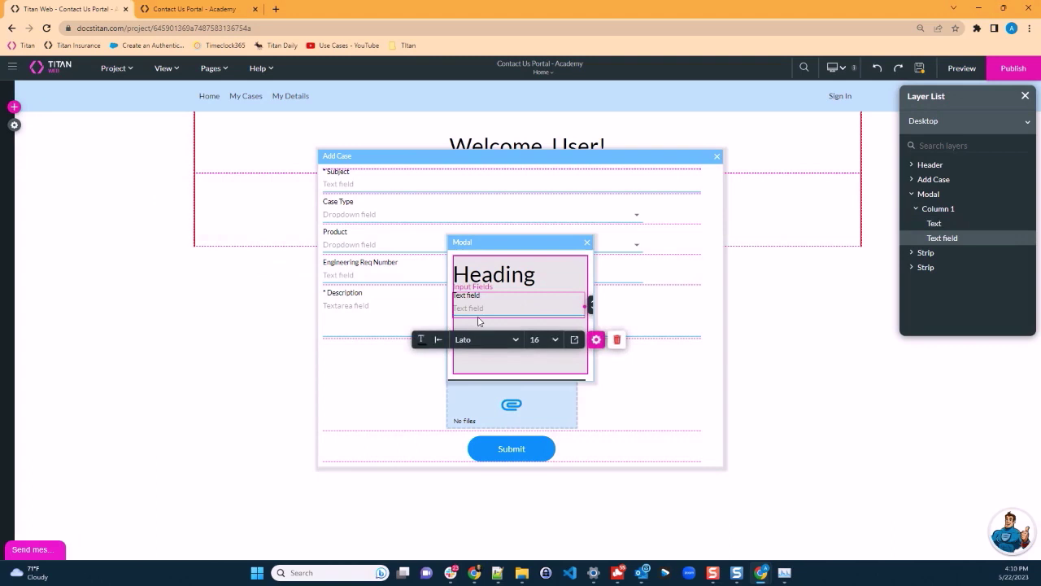
Close the Modal and open the Add Case Submit button's Interactivity settings.
{"action": "left_click", "coordinate": [586, 243]}
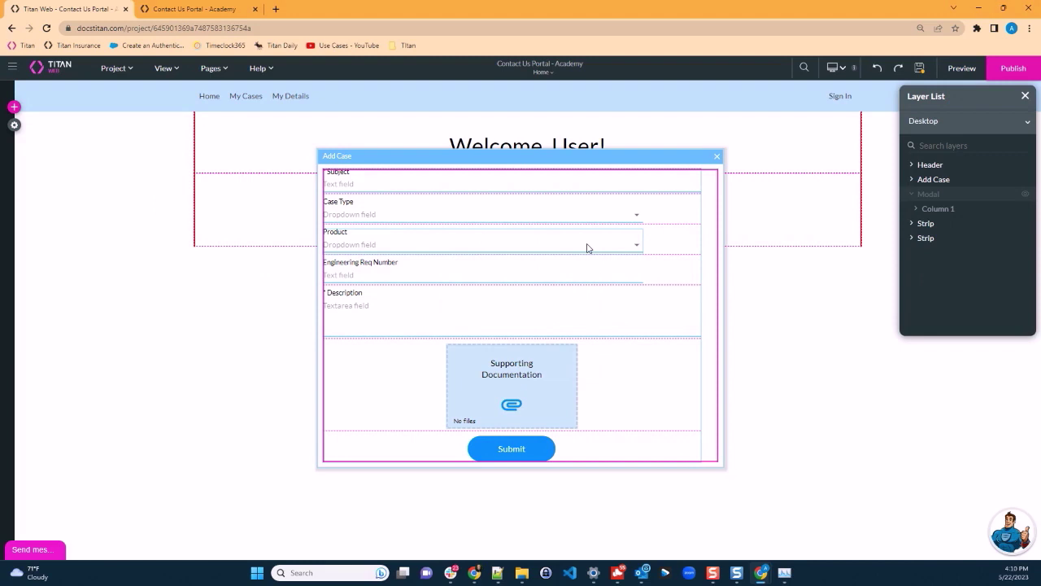
{"action": "left_click", "coordinate": [492, 451]}
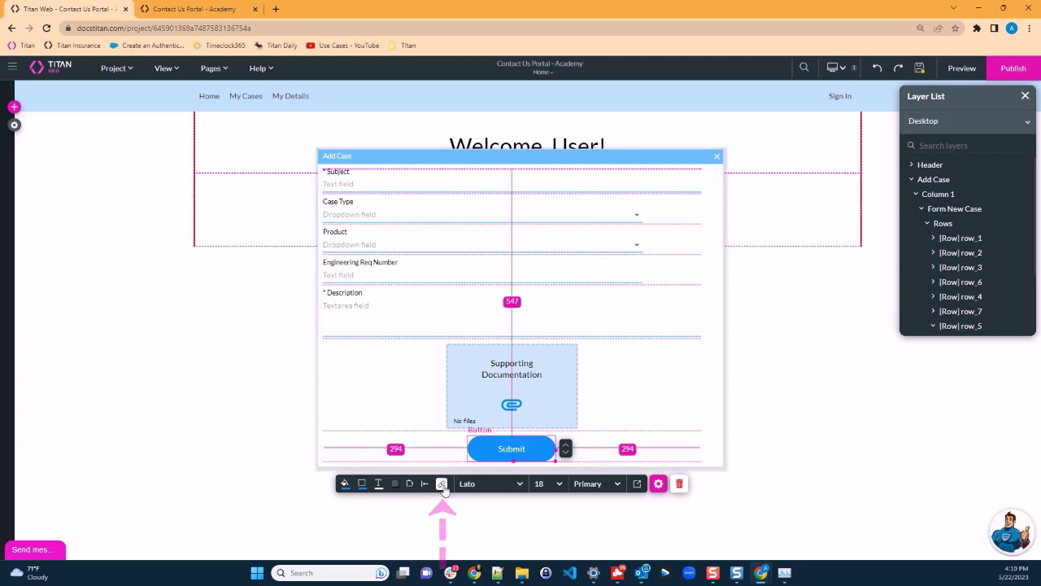
{"action": "left_click", "coordinate": [657, 484]}
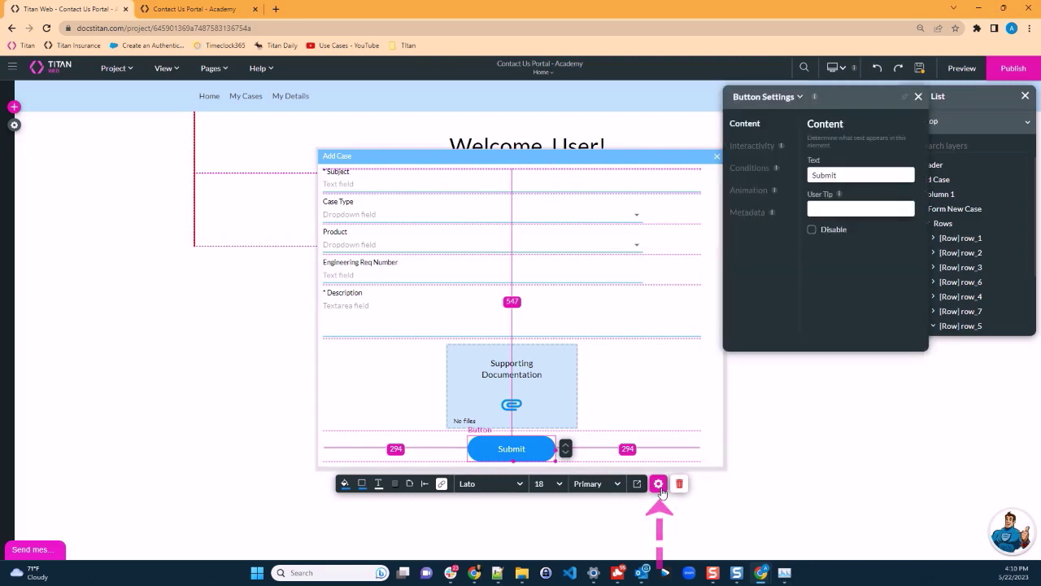
{"action": "left_click", "coordinate": [752, 145]}
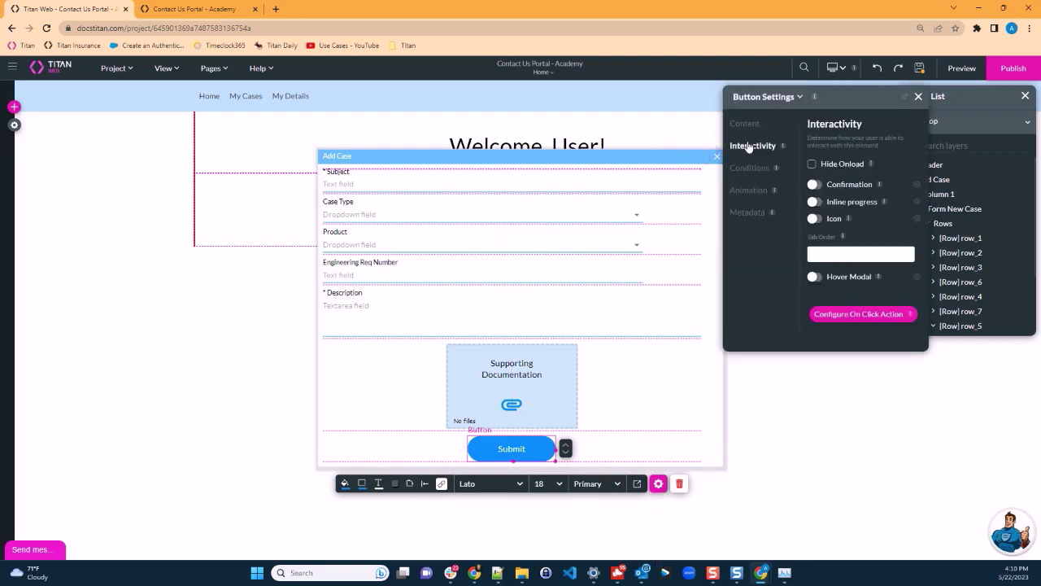
Open the Submit button's On Click Action flow without adding a new step.
{"action": "left_click", "coordinate": [855, 315]}
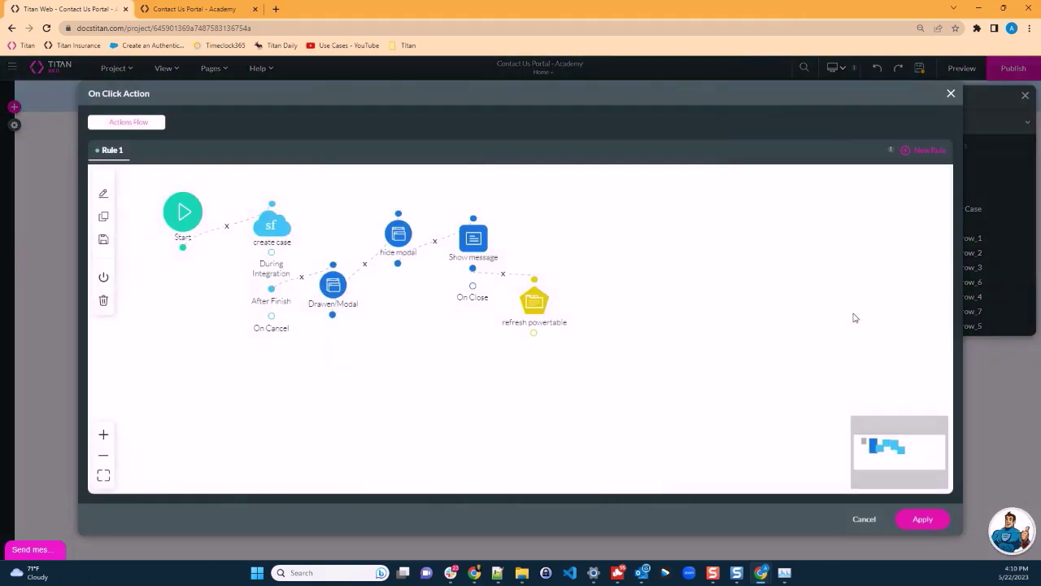
{"action": "left_click", "coordinate": [194, 249]}
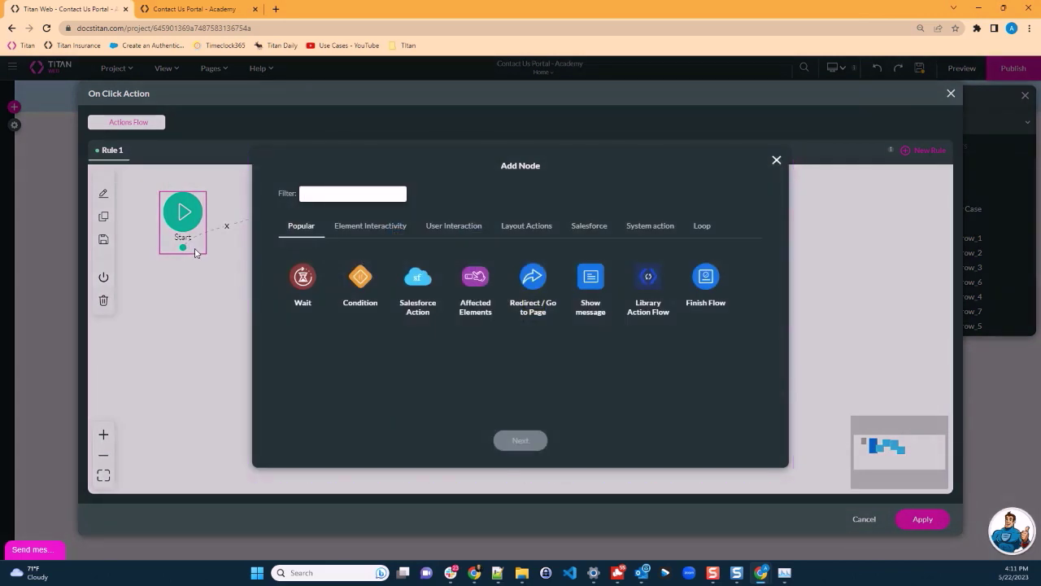
{"action": "left_click", "coordinate": [776, 160]}
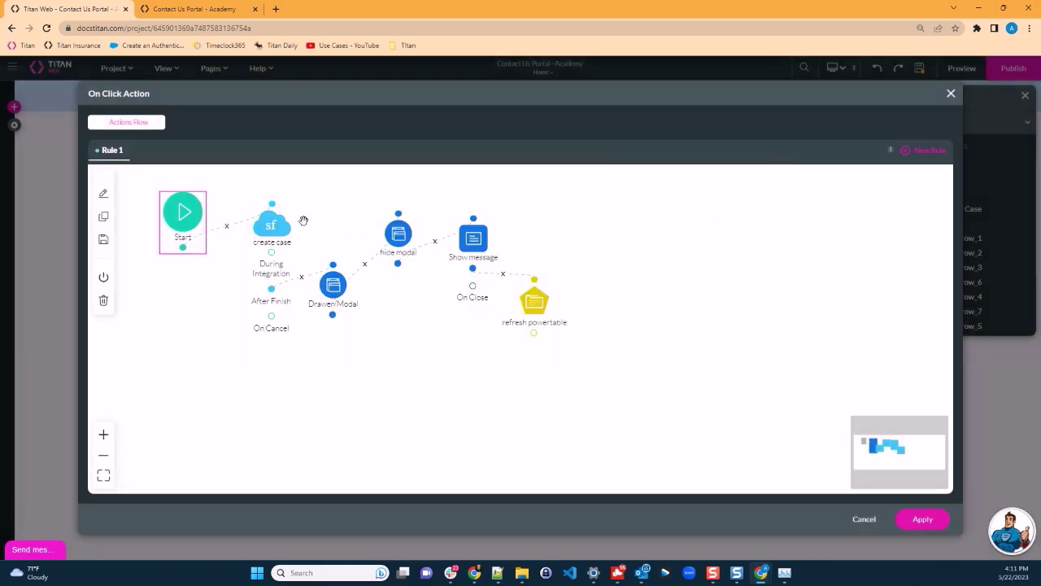
{"action": "mouse_move", "coordinate": [271, 230]}
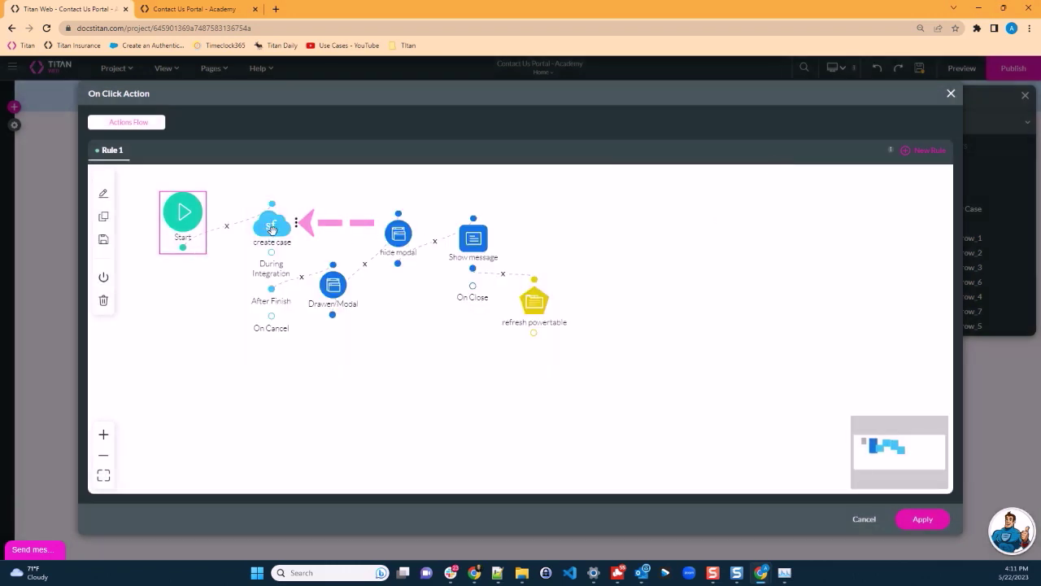
Edit the create case node and list the Salesforce Push integrations.
{"action": "double_click", "coordinate": [272, 228]}
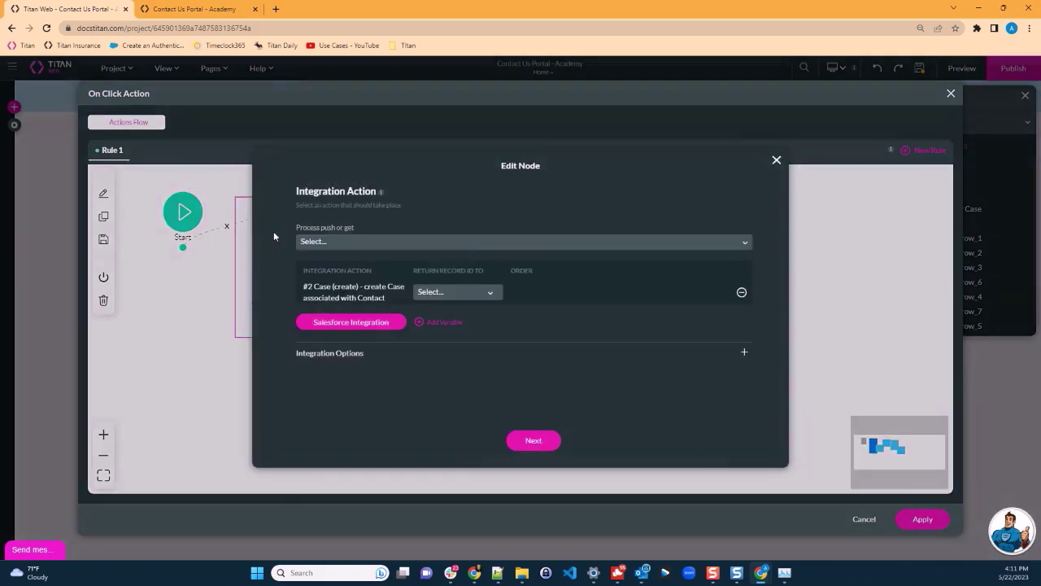
{"action": "left_click", "coordinate": [367, 236]}
{"action": "left_click", "coordinate": [371, 325]}
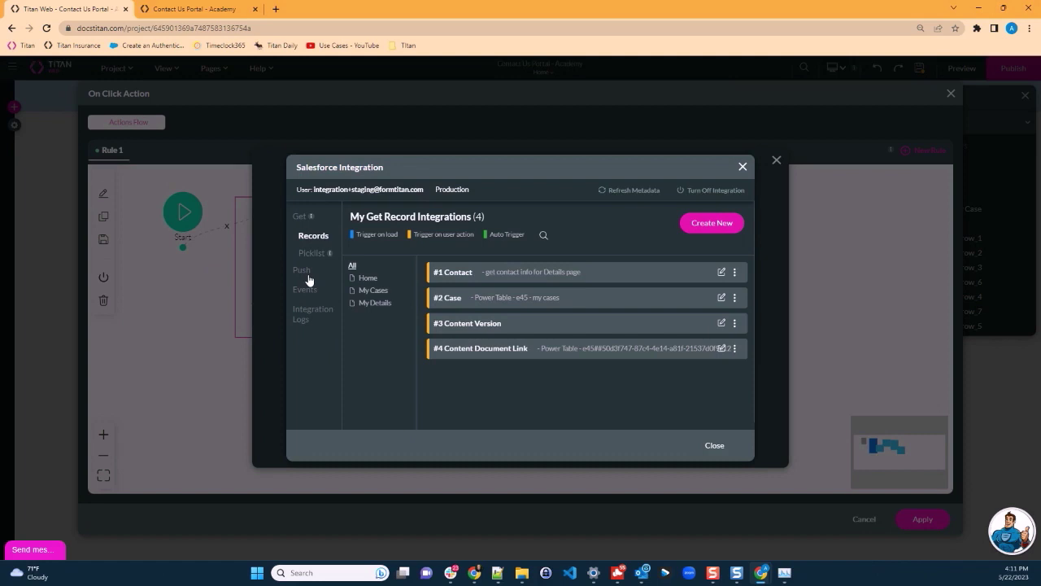
{"action": "left_click", "coordinate": [300, 272]}
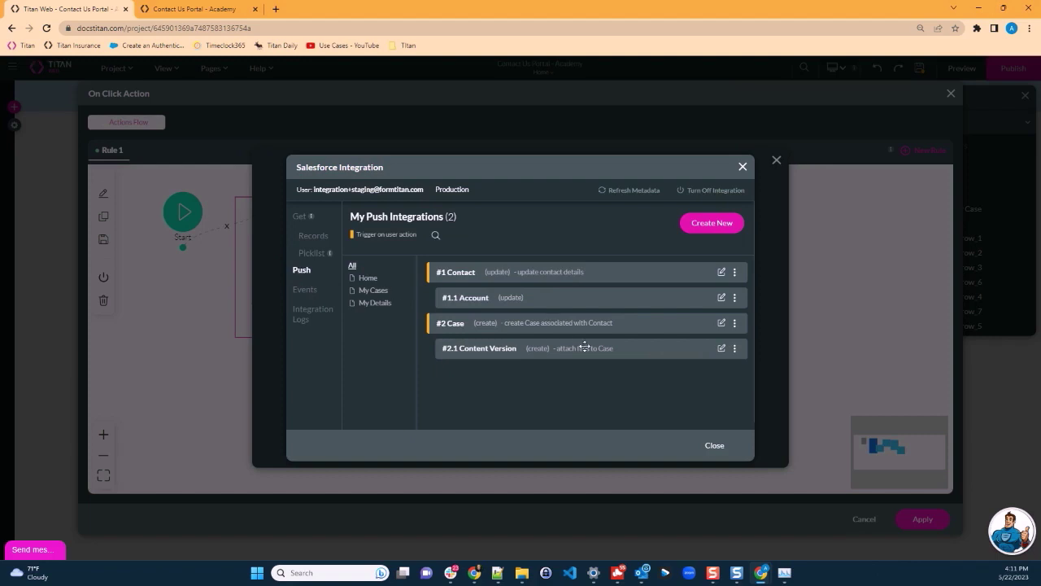
{"action": "left_click", "coordinate": [712, 223]}
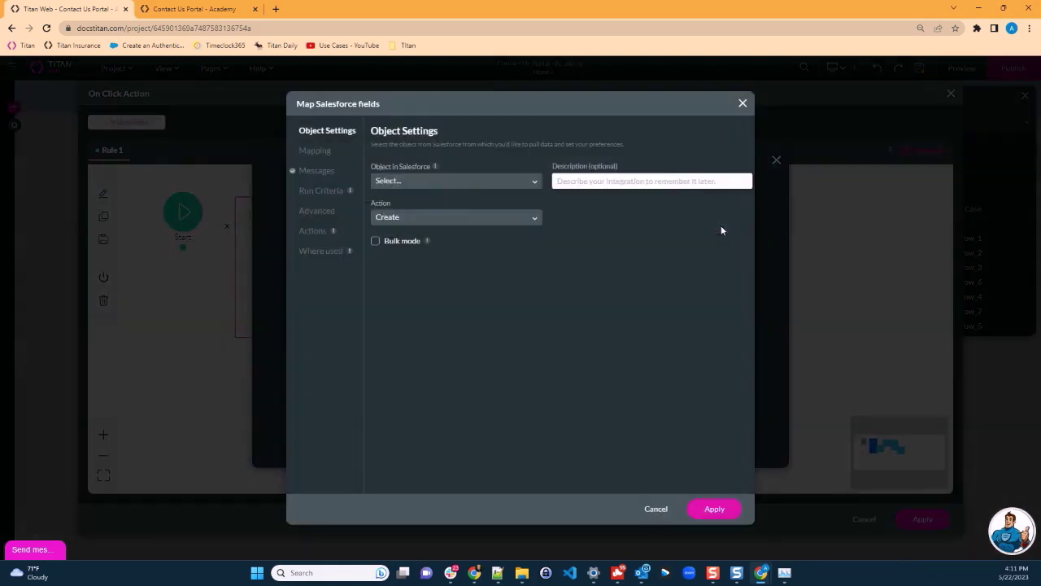
{"action": "left_click", "coordinate": [489, 180]}
{"action": "type", "text": "case"}
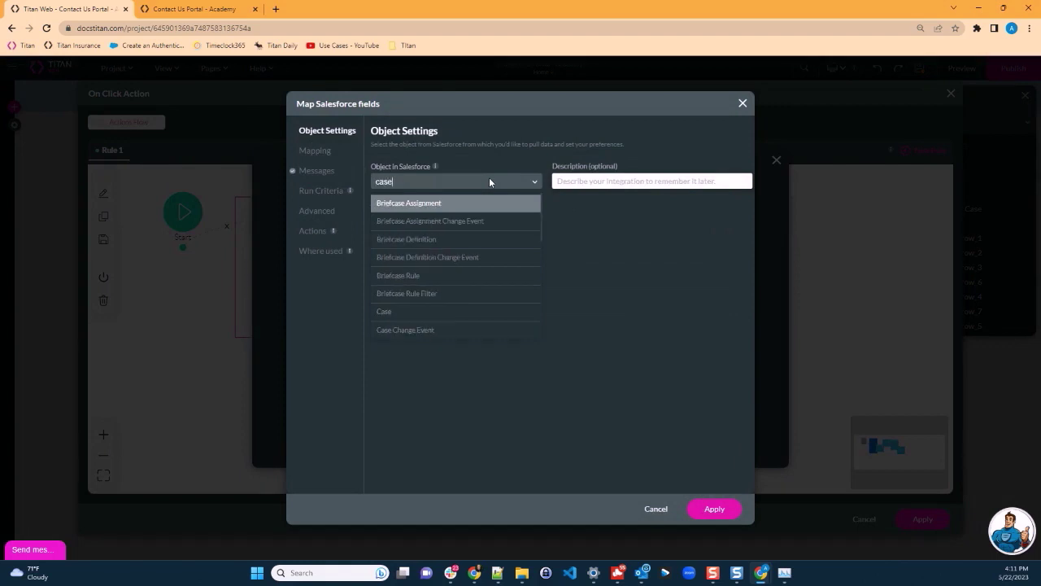
{"action": "left_click", "coordinate": [419, 294]}
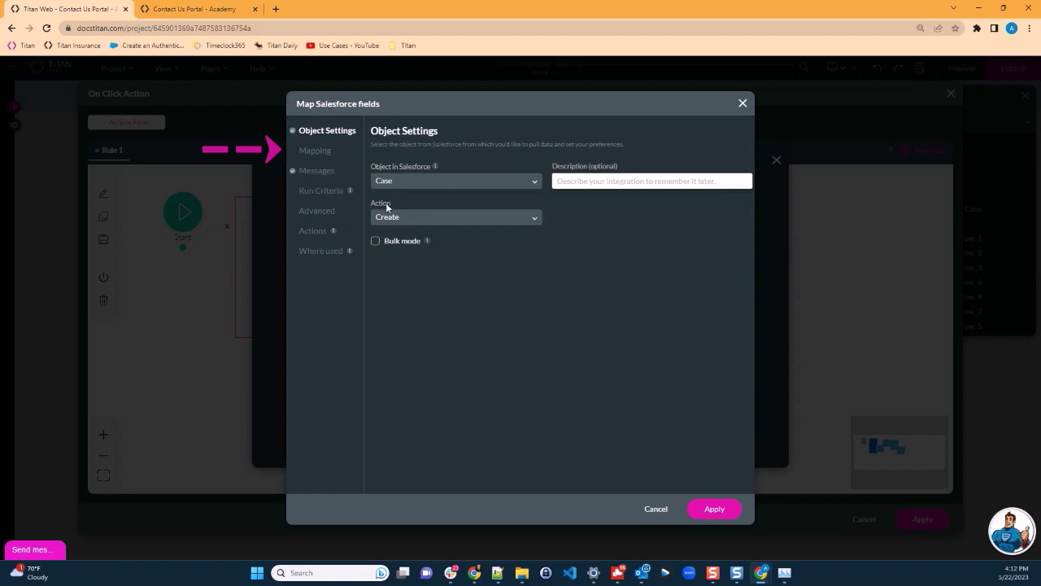
{"action": "left_click", "coordinate": [315, 151]}
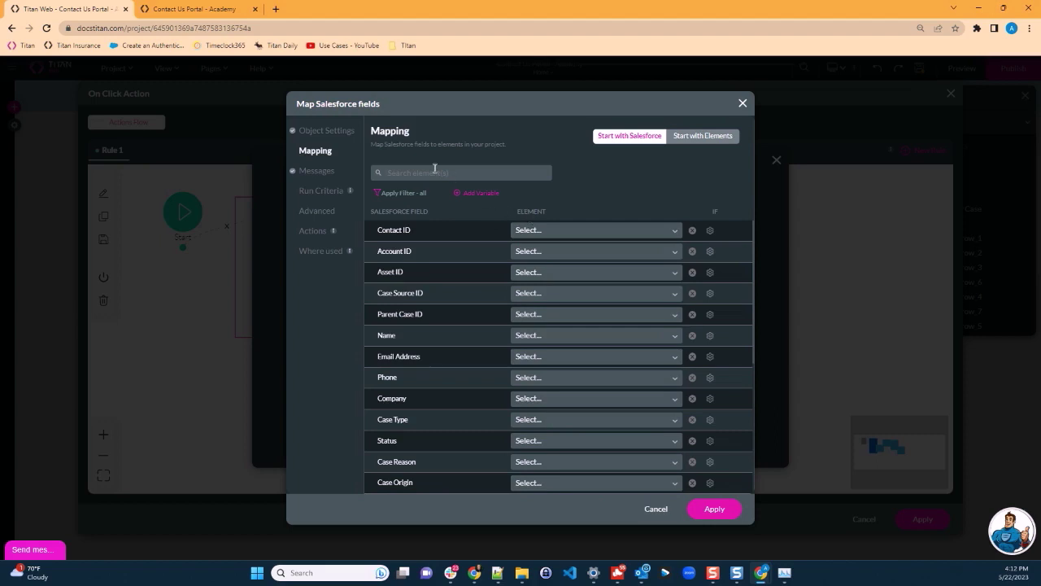
{"action": "type", "text": "com"}
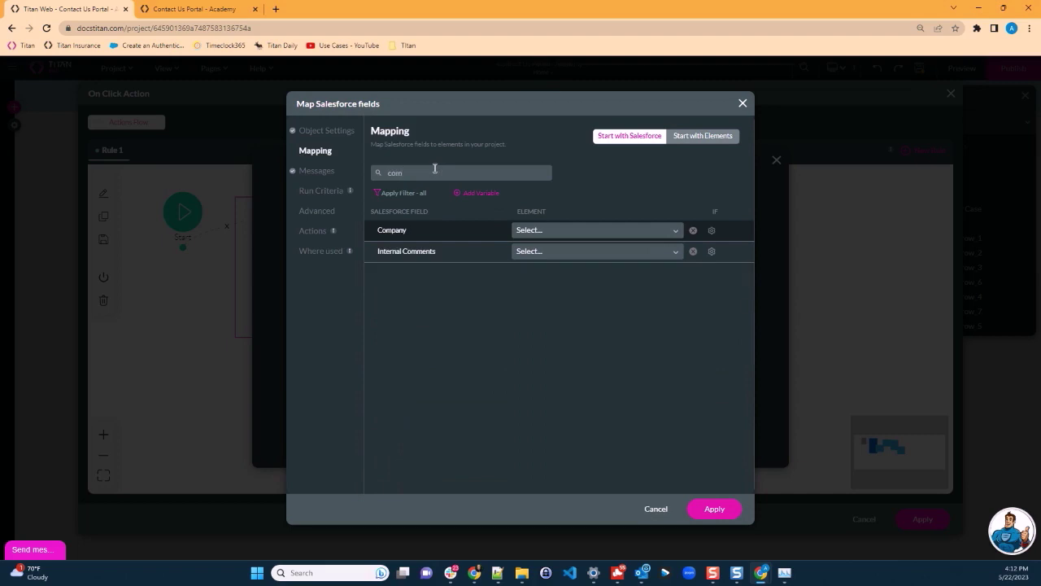
{"action": "left_click", "coordinate": [583, 231]}
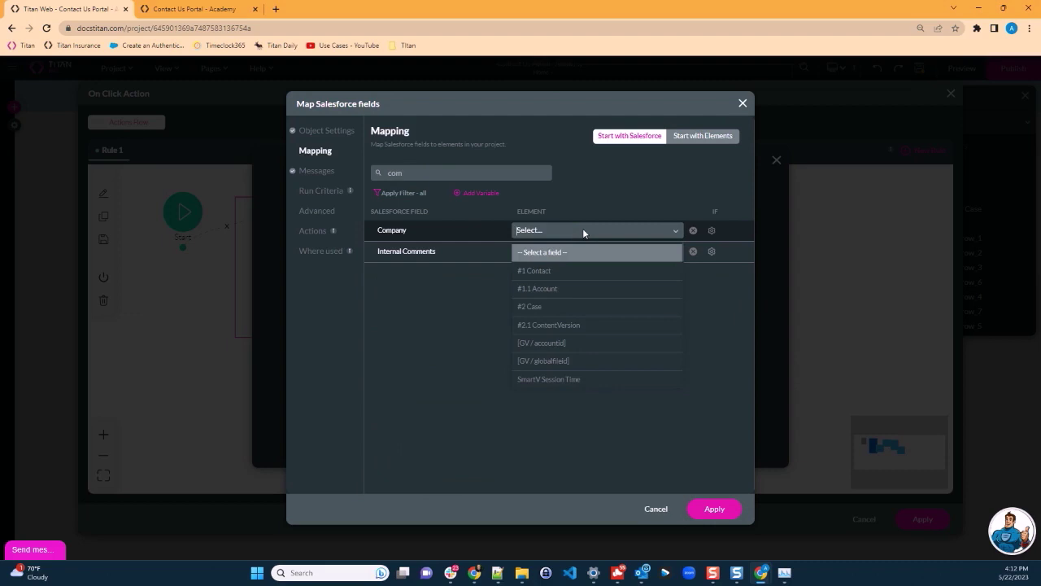
{"action": "type", "text": "comp"}
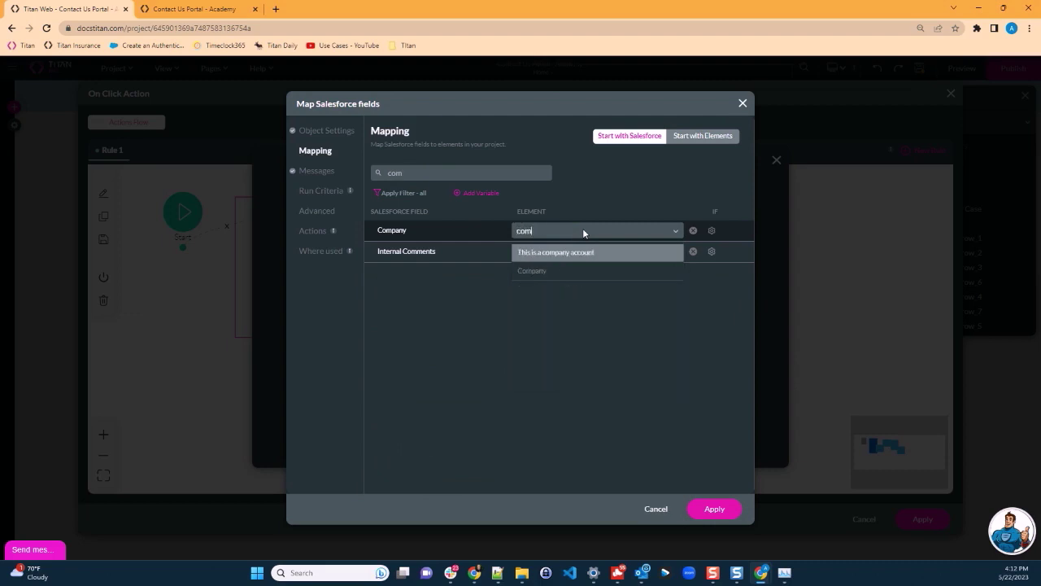
{"action": "left_click", "coordinate": [546, 270]}
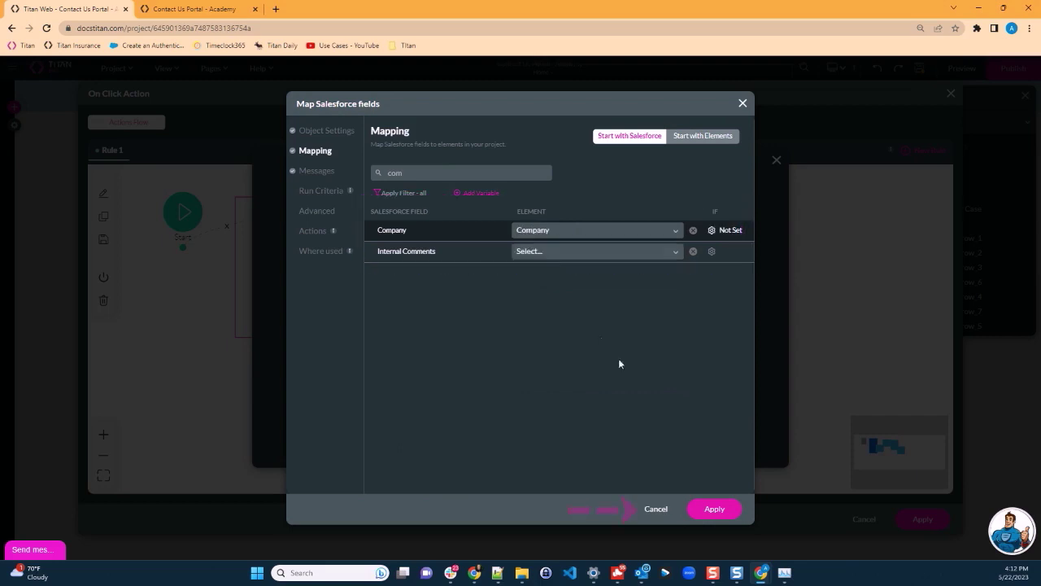
{"action": "left_click", "coordinate": [651, 510]}
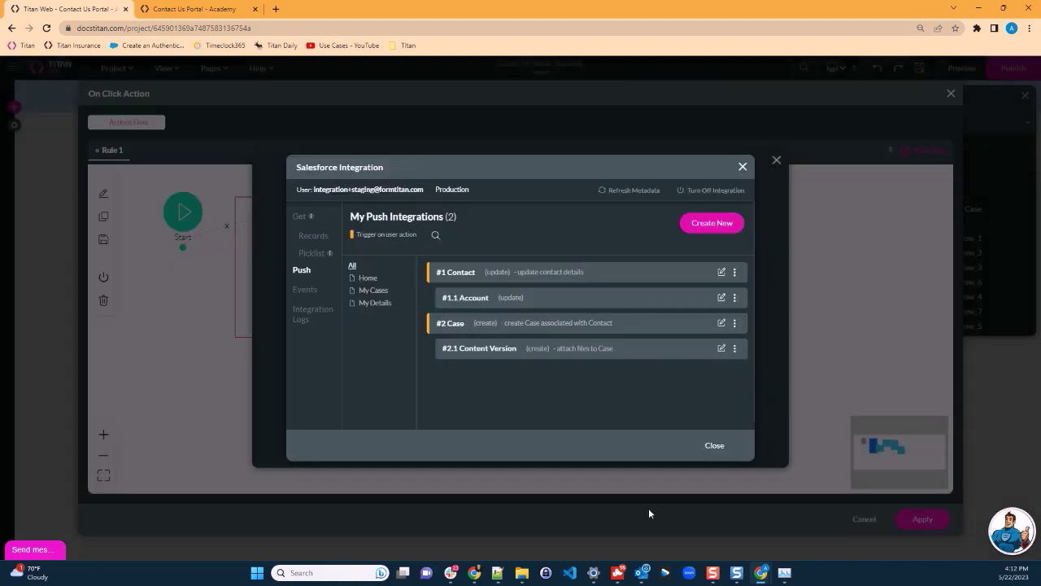
{"action": "left_click", "coordinate": [722, 323]}
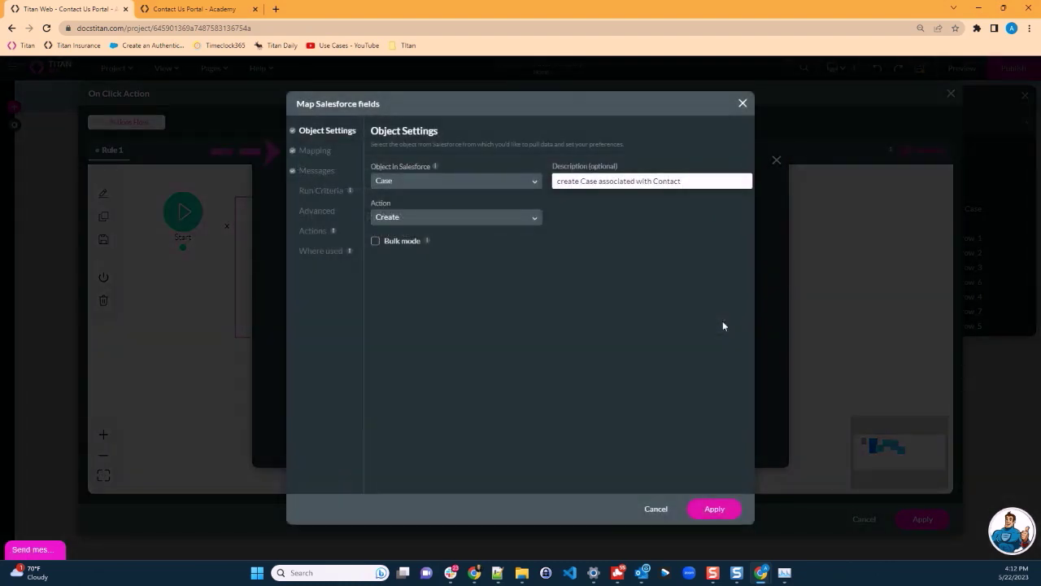
{"action": "left_click", "coordinate": [323, 154]}
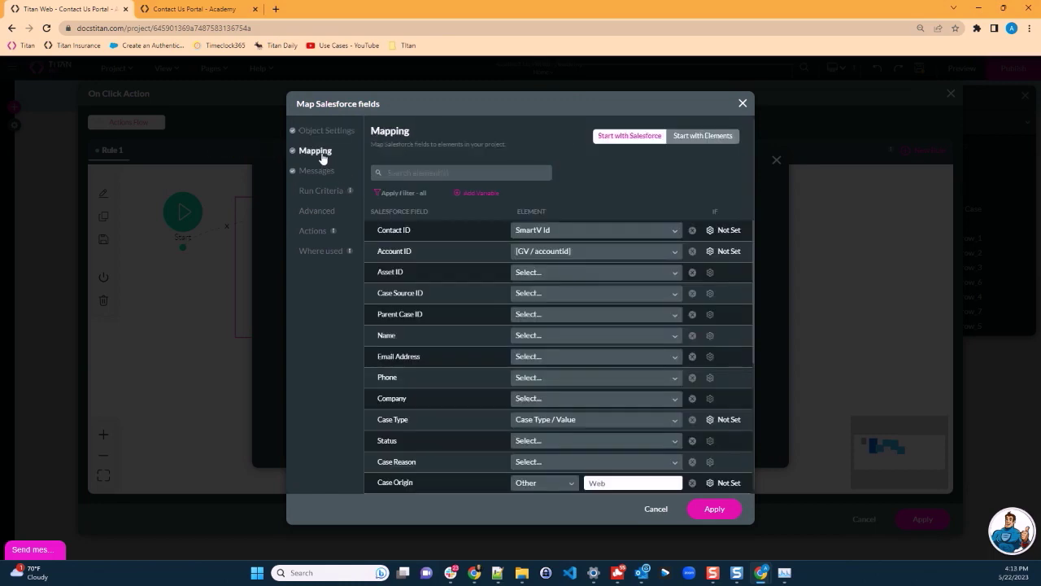
{"action": "left_click", "coordinate": [401, 192]}
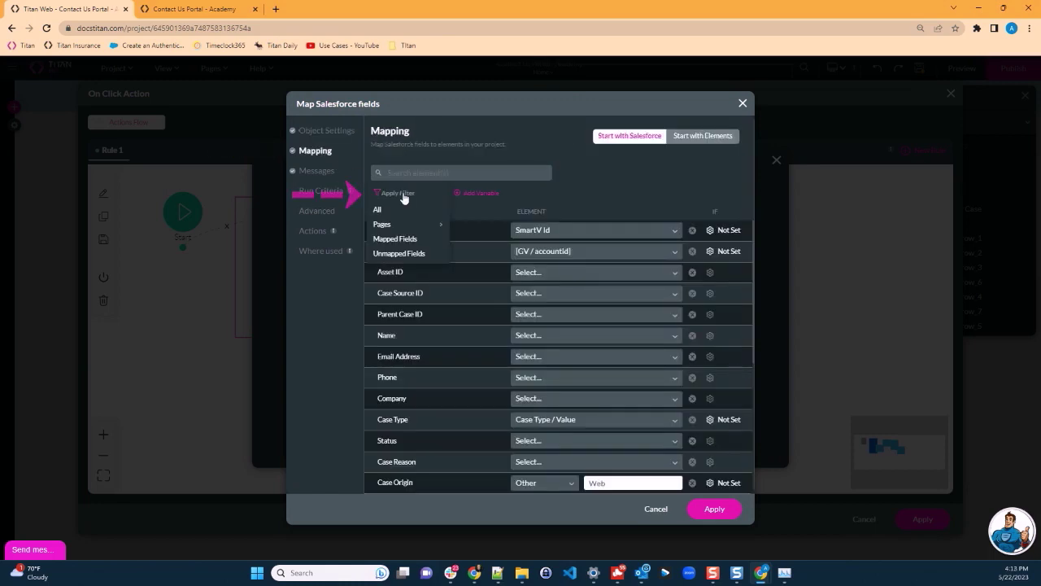
{"action": "left_click", "coordinate": [410, 239]}
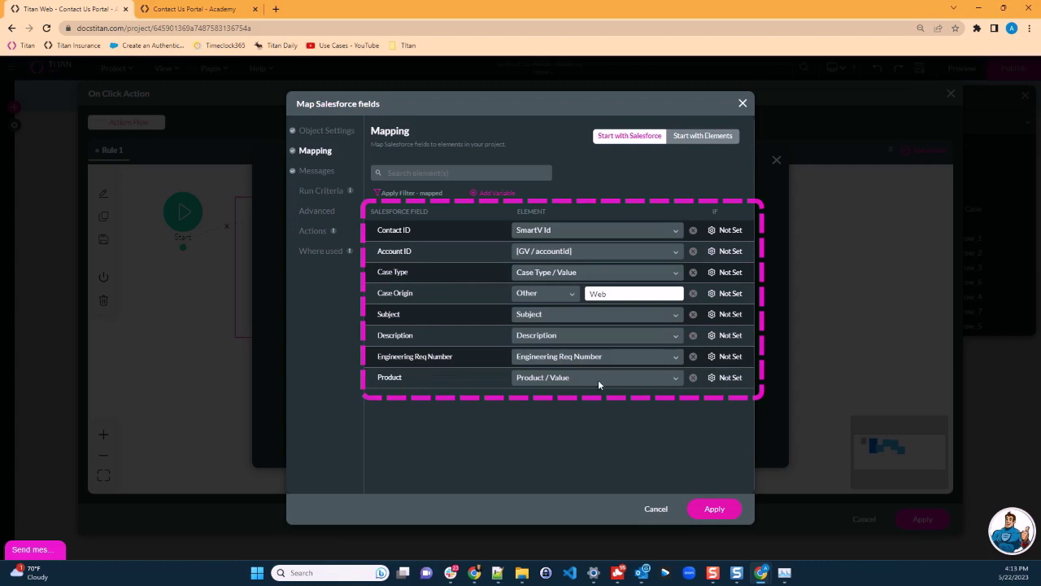
{"action": "left_click", "coordinate": [655, 508]}
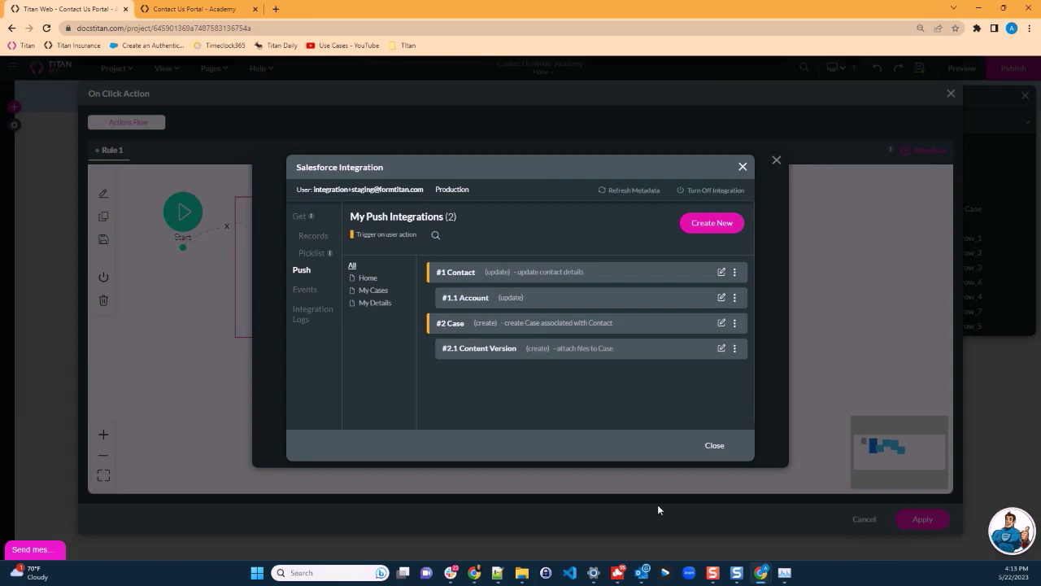
Close the Salesforce integration list and inspect the Drawer/Modal action's settings.
{"action": "left_click", "coordinate": [722, 447]}
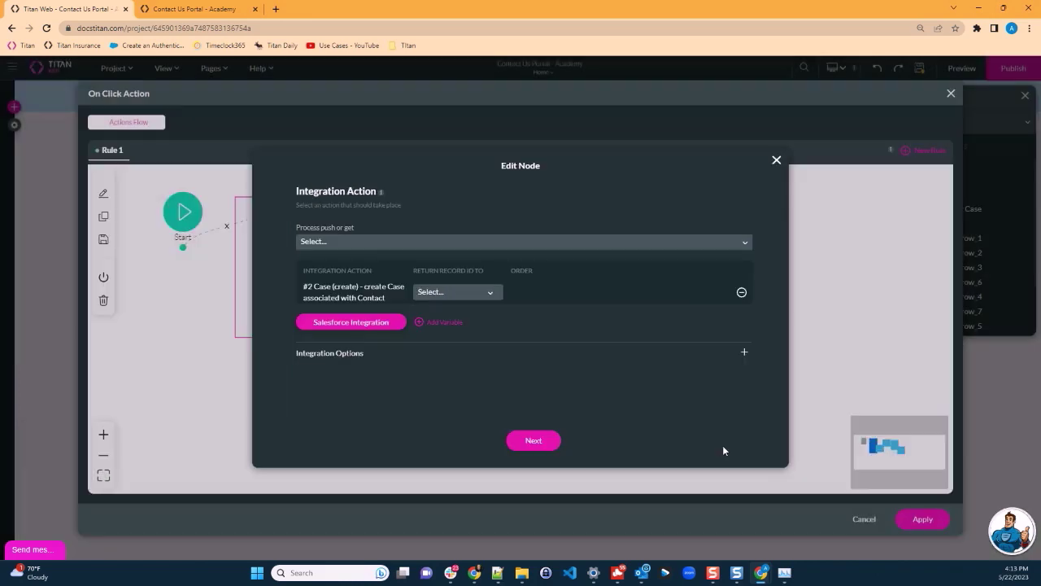
{"action": "left_click", "coordinate": [776, 161]}
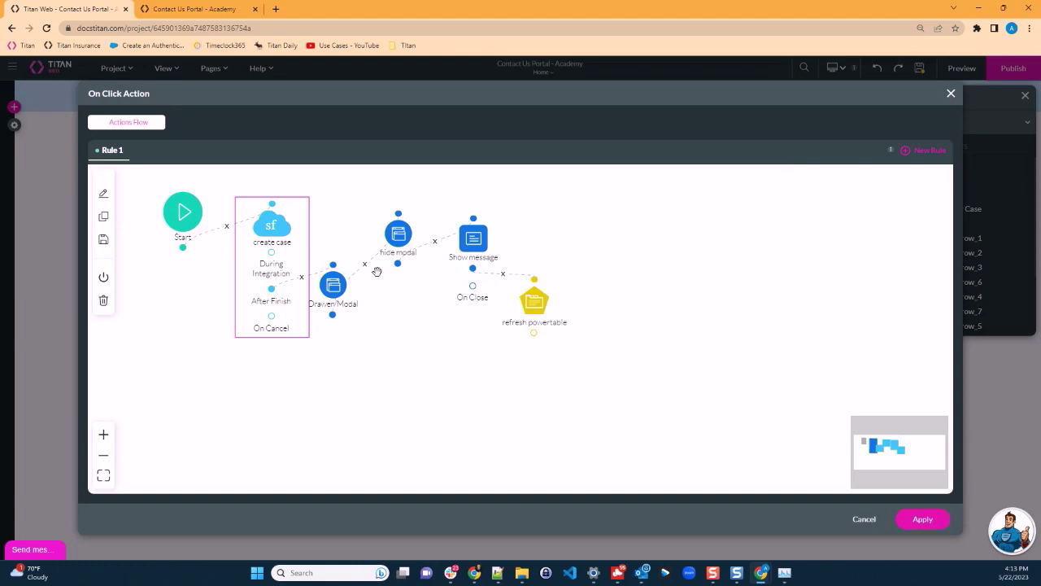
{"action": "double_click", "coordinate": [333, 286]}
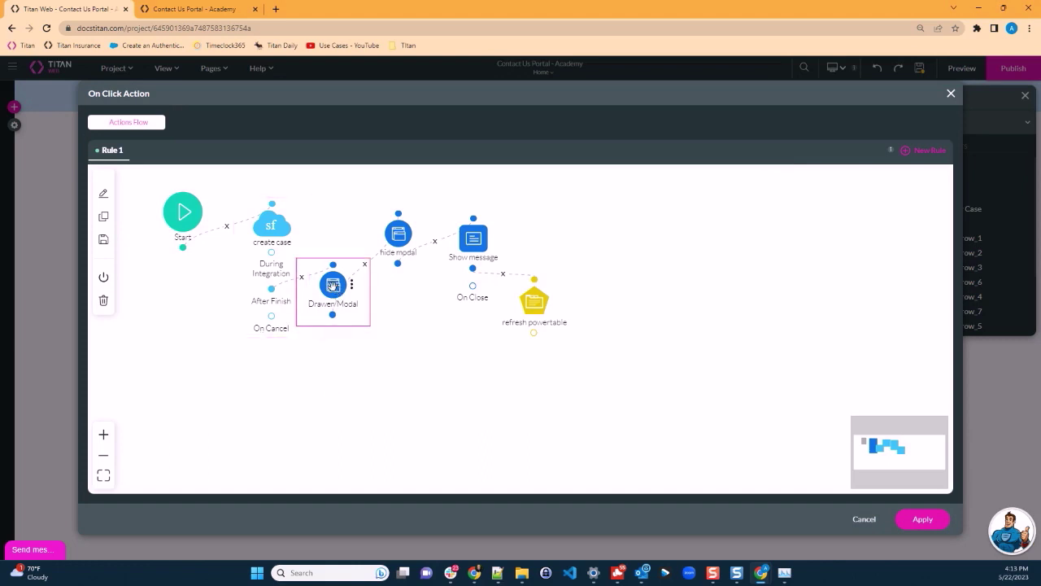
{"action": "left_click", "coordinate": [317, 213]}
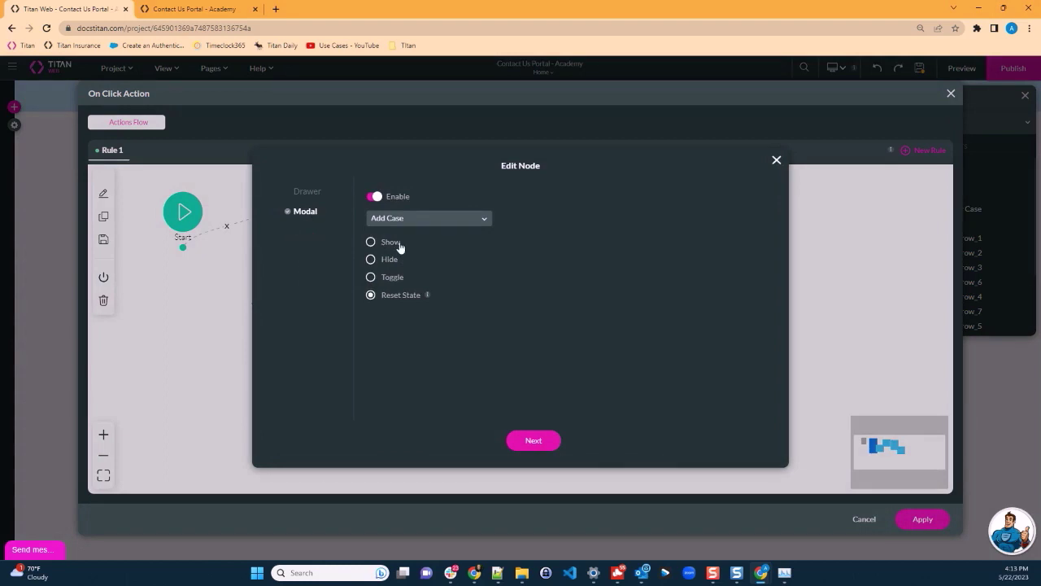
{"action": "left_click", "coordinate": [777, 161]}
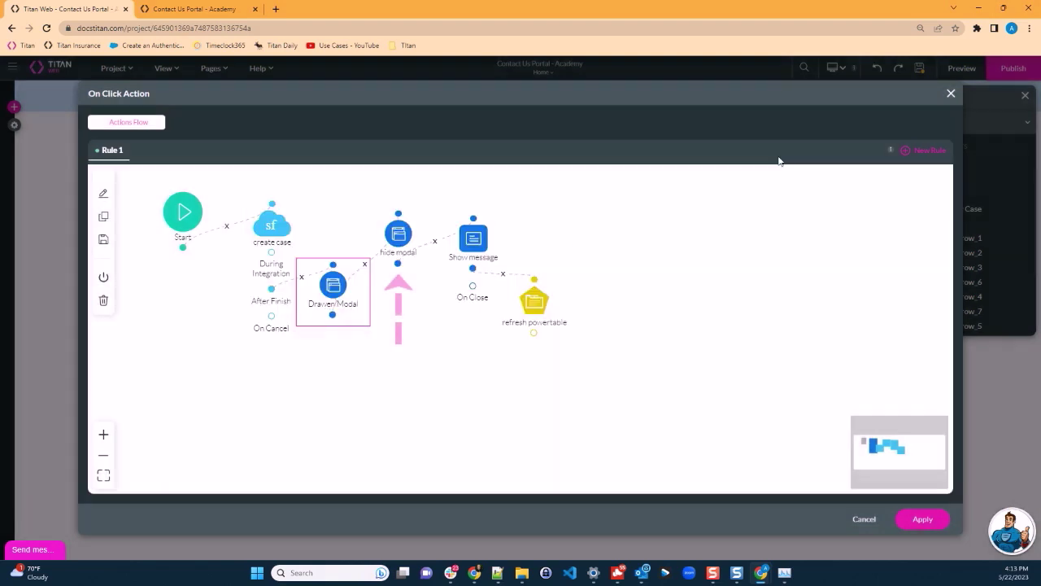
Inspect the hide modal, Show message and refresh powertable action settings.
{"action": "left_click", "coordinate": [396, 234]}
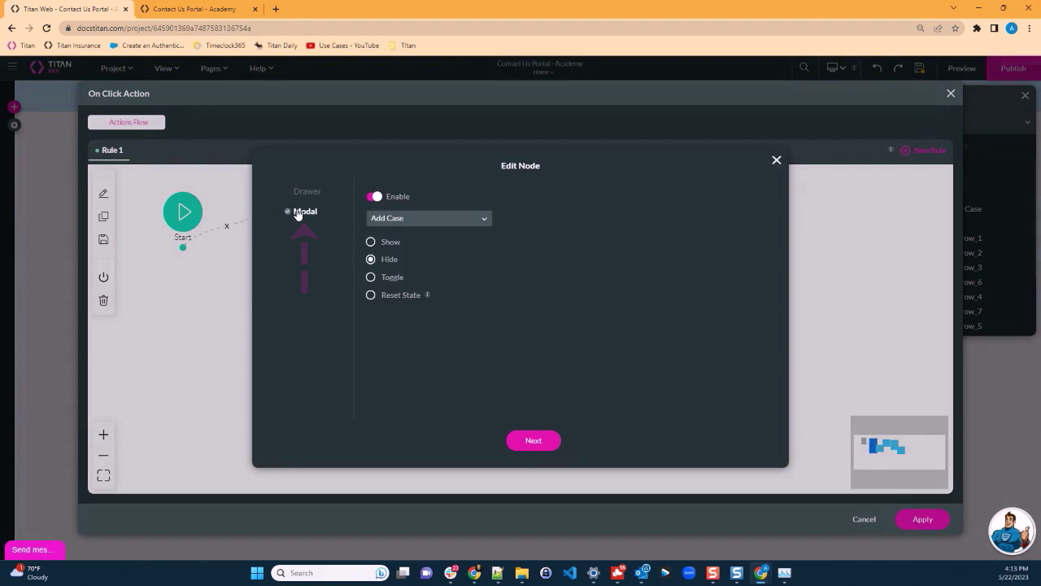
{"action": "left_click", "coordinate": [777, 160]}
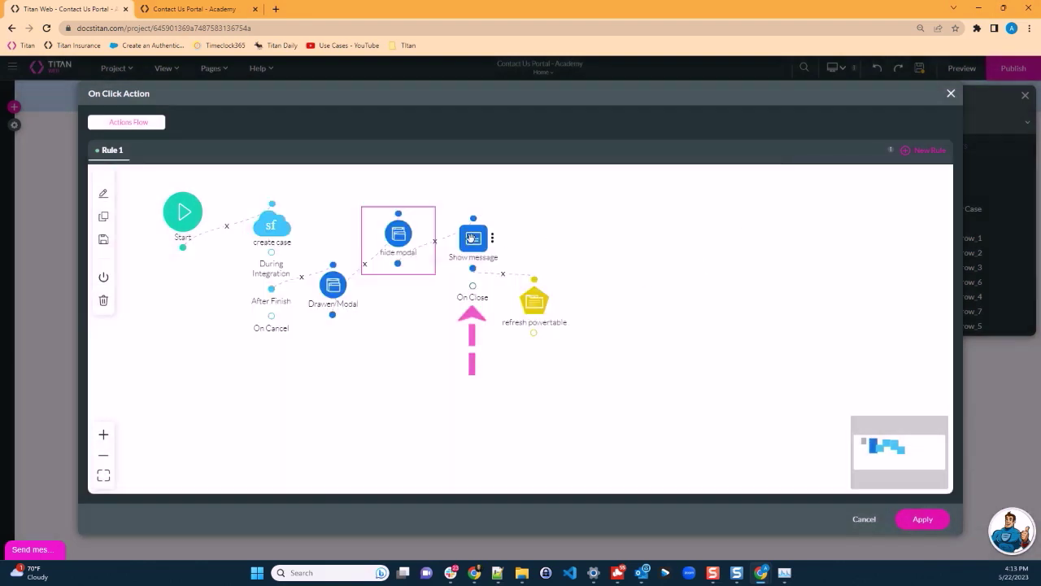
{"action": "left_click", "coordinate": [474, 238]}
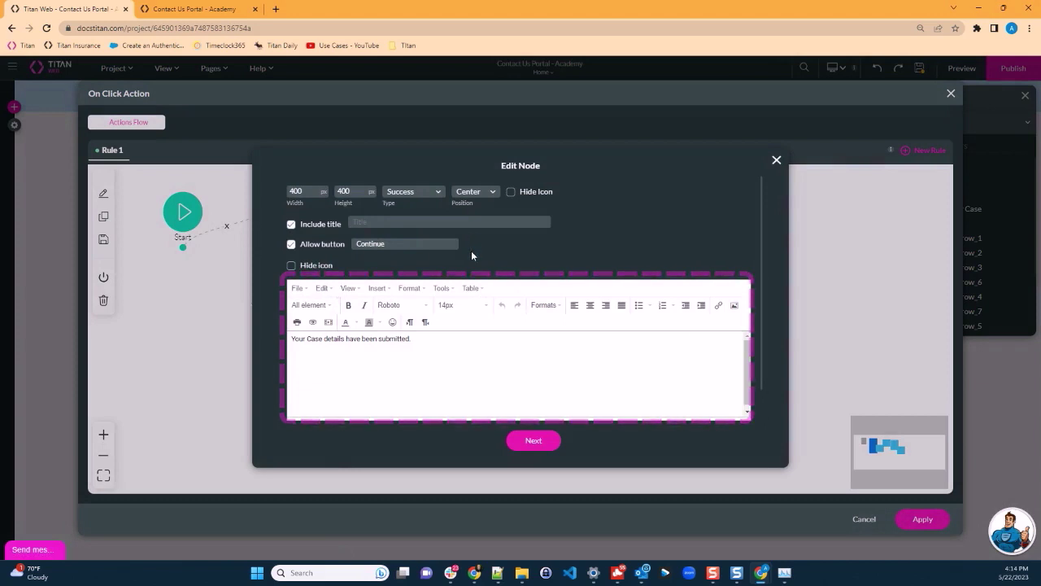
{"action": "left_click", "coordinate": [777, 160]}
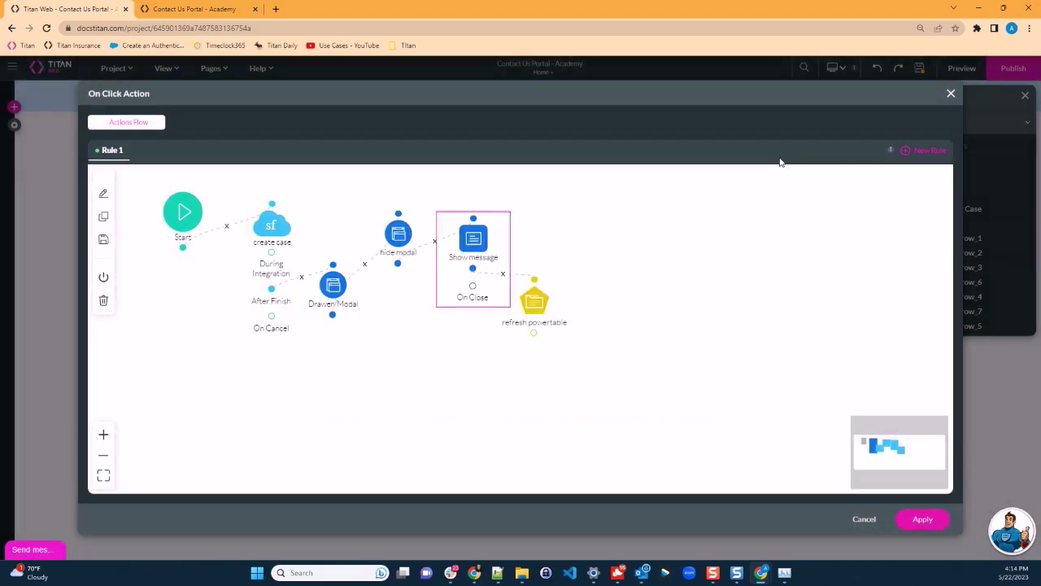
{"action": "left_click", "coordinate": [535, 302]}
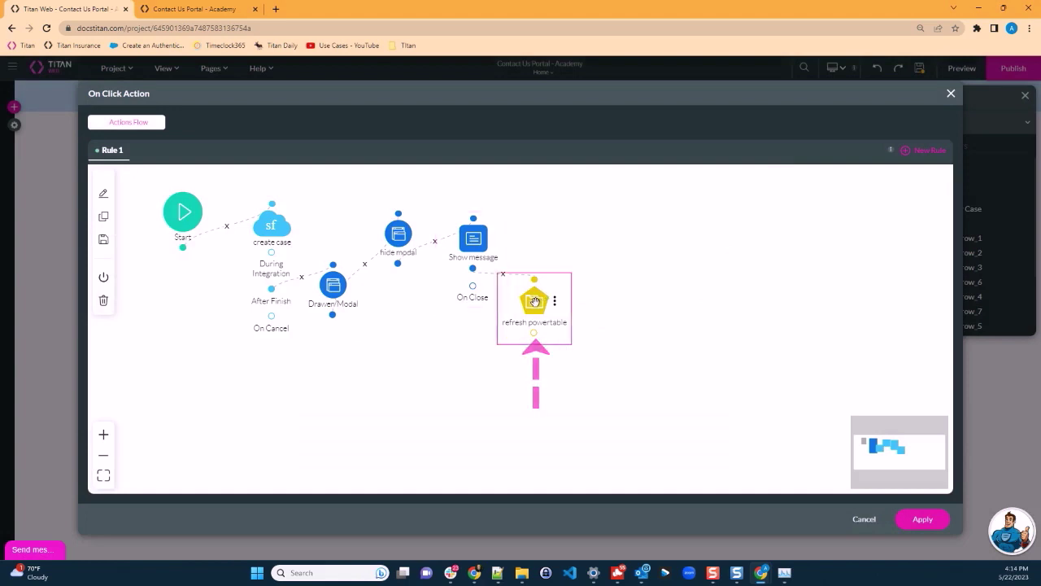
{"action": "left_click", "coordinate": [535, 302]}
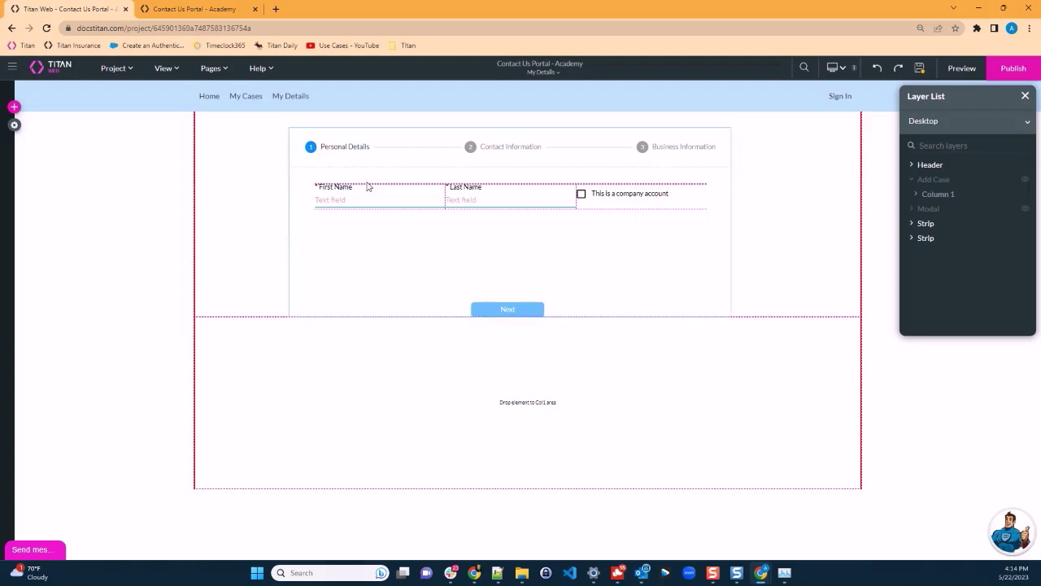
Select the My Details stepper and show the Containers elements list down to Stepper.
{"action": "left_click", "coordinate": [314, 211]}
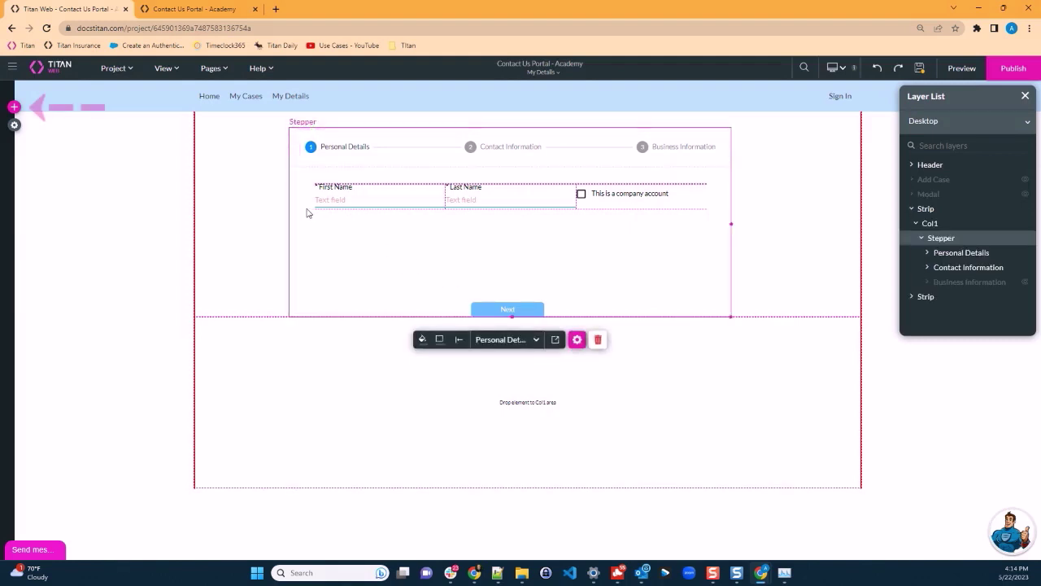
{"action": "left_click", "coordinate": [13, 108]}
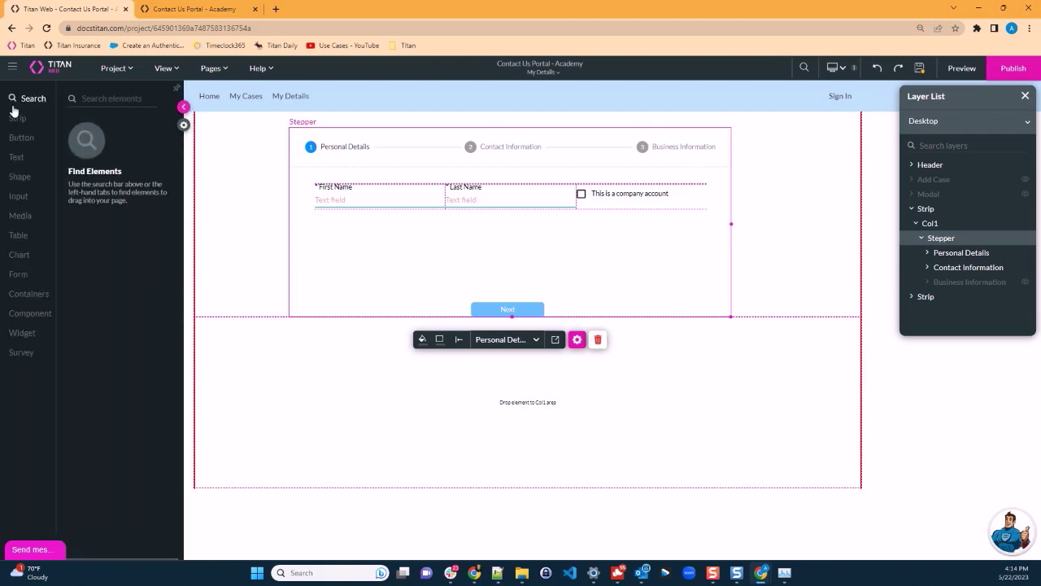
{"action": "left_click", "coordinate": [16, 297]}
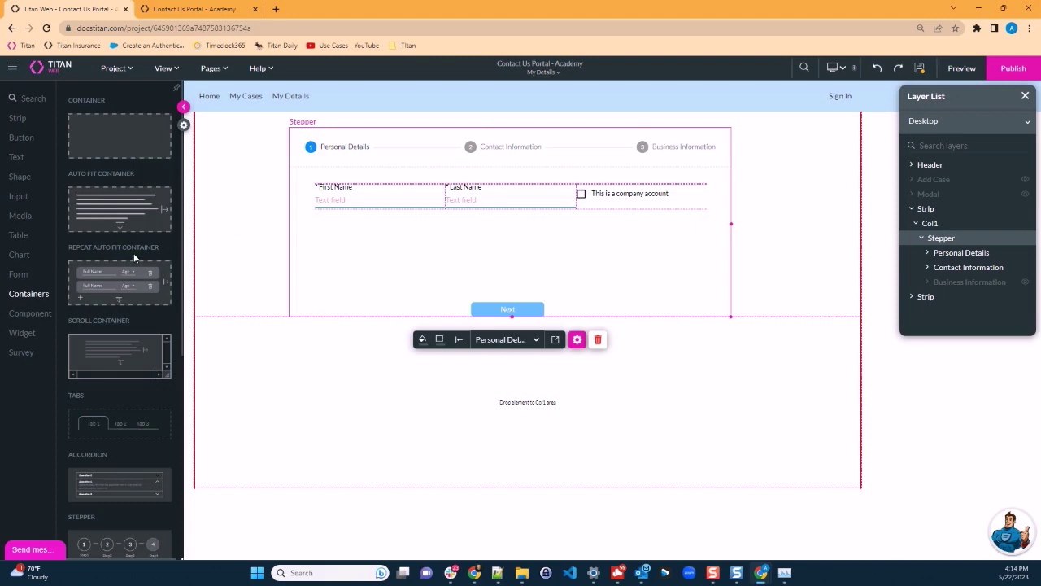
{"action": "scroll", "coordinate": [157, 341], "scroll_direction": "down", "scroll_amount": 2}
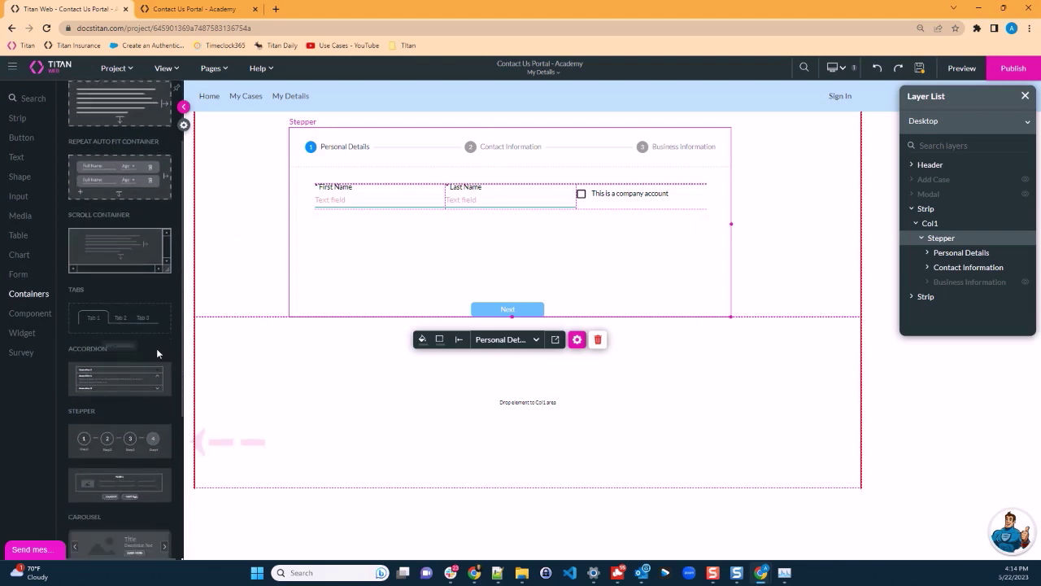
{"action": "mouse_move", "coordinate": [138, 439]}
{"action": "left_mouse_down"}
{"action": "mouse_move", "coordinate": [277, 374]}
{"action": "mouse_move", "coordinate": [178, 422]}
{"action": "mouse_move", "coordinate": [156, 420]}
{"action": "left_mouse_up"}
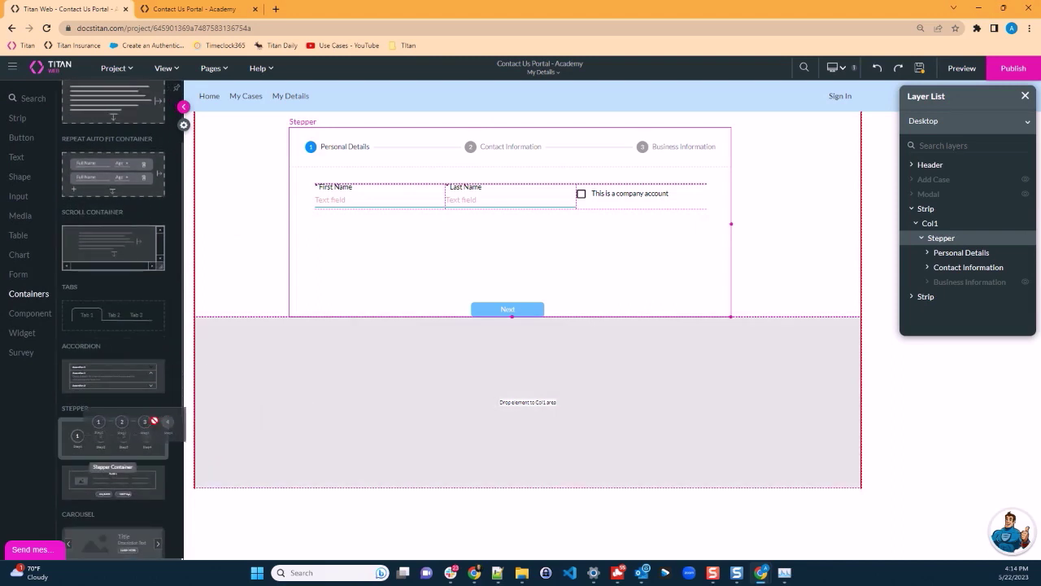
Inspect the Personal Details fields: First Name, Last Name and the company account checkbox.
{"action": "left_click", "coordinate": [336, 209]}
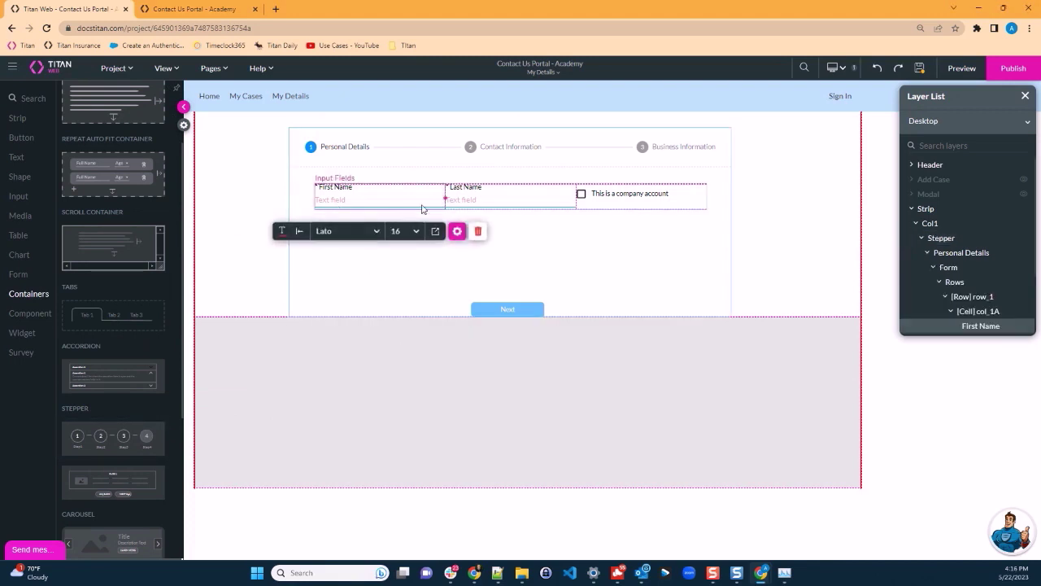
{"action": "left_click", "coordinate": [453, 200]}
{"action": "left_click", "coordinate": [589, 203]}
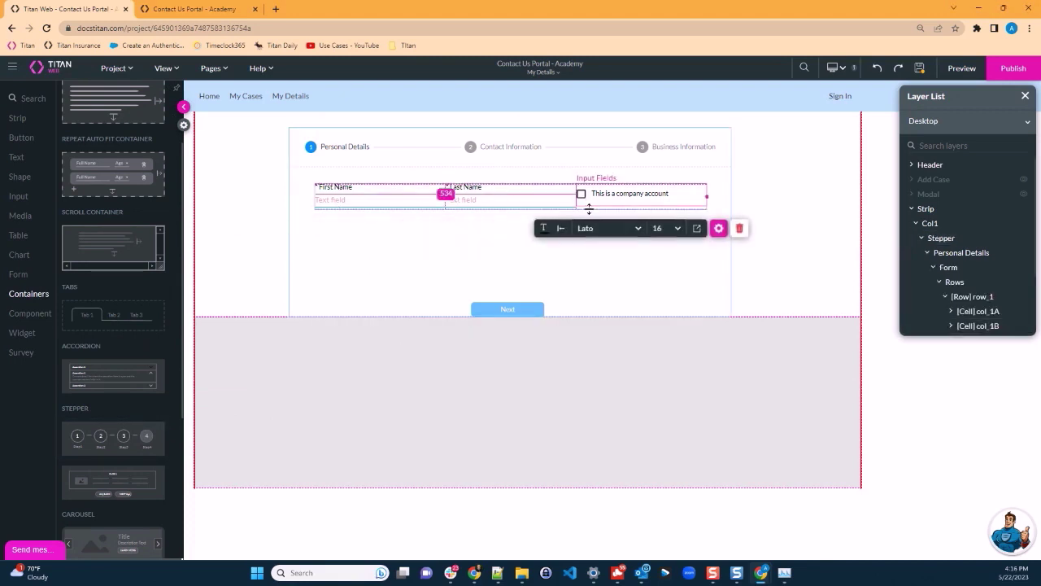
{"action": "left_click", "coordinate": [592, 210]}
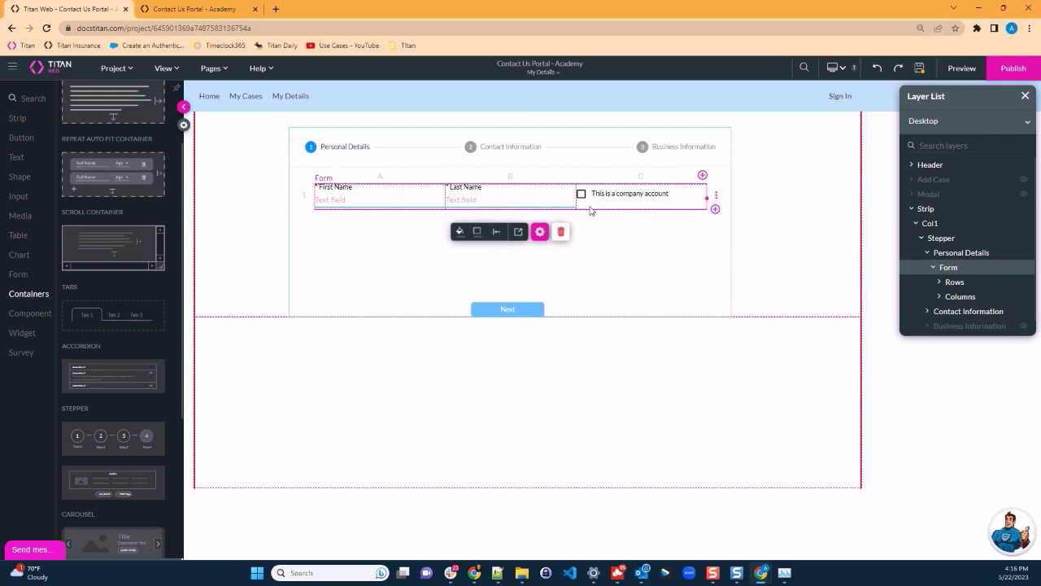
{"action": "left_click", "coordinate": [354, 204]}
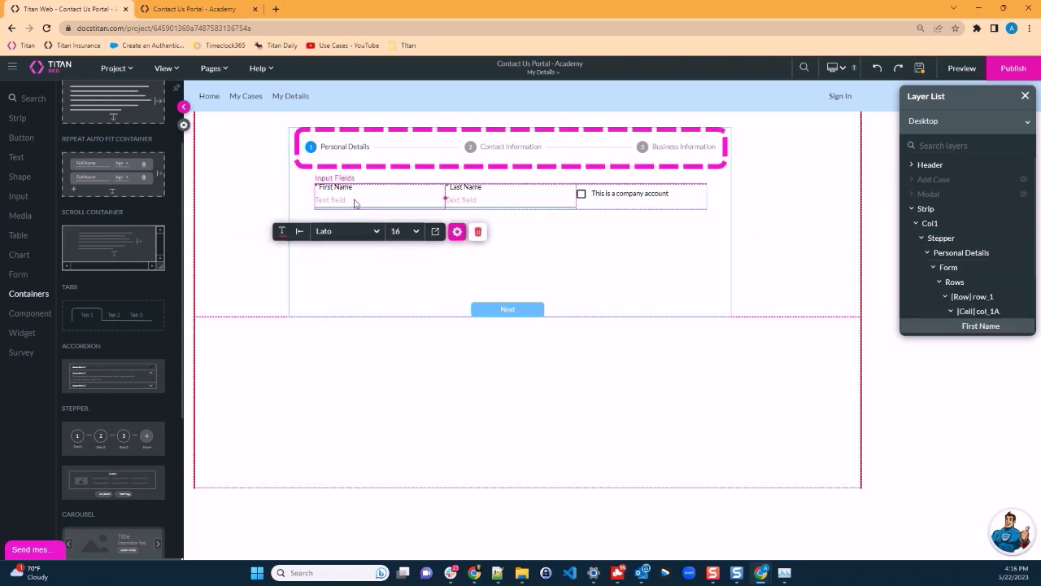
{"action": "left_click", "coordinate": [481, 202]}
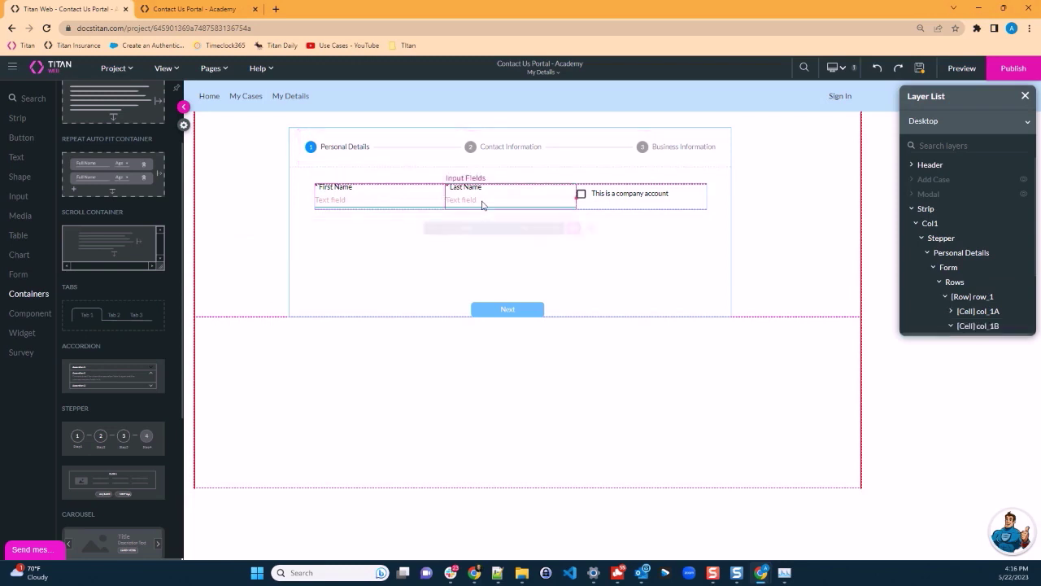
{"action": "left_click", "coordinate": [471, 148]}
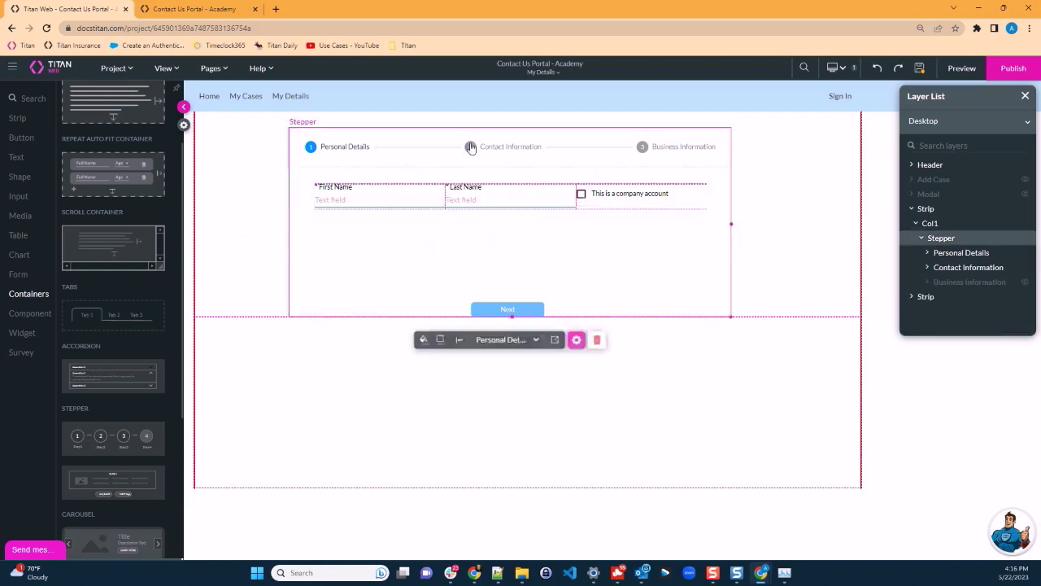
Step through Contact Information and Business Information, then return to the Personal Details checkbox.
{"action": "left_click", "coordinate": [471, 147]}
{"action": "left_click", "coordinate": [413, 220]}
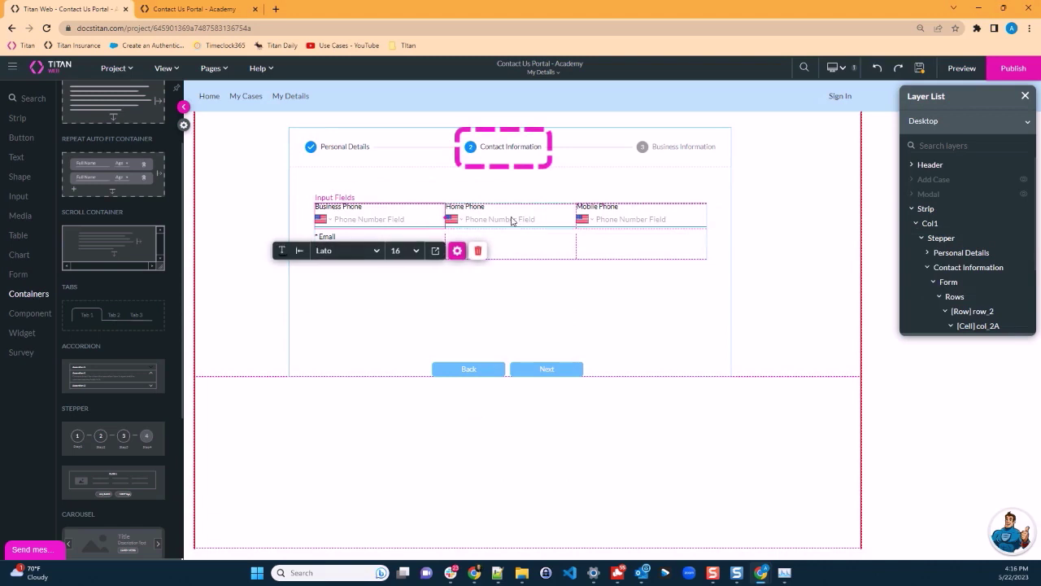
{"action": "left_click", "coordinate": [374, 251]}
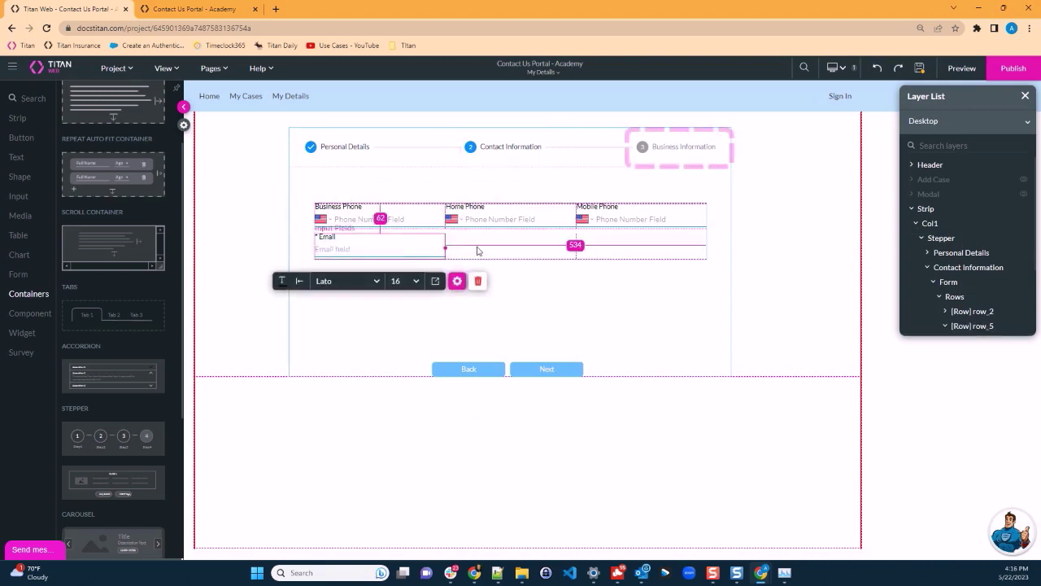
{"action": "left_click", "coordinate": [681, 147]}
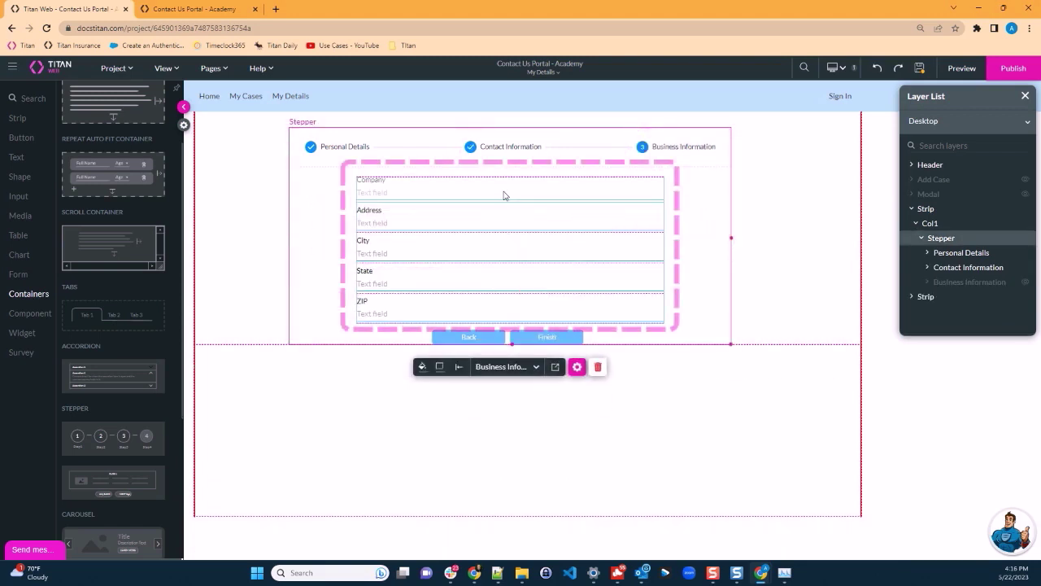
{"action": "left_click", "coordinate": [488, 218]}
{"action": "left_click", "coordinate": [342, 149]}
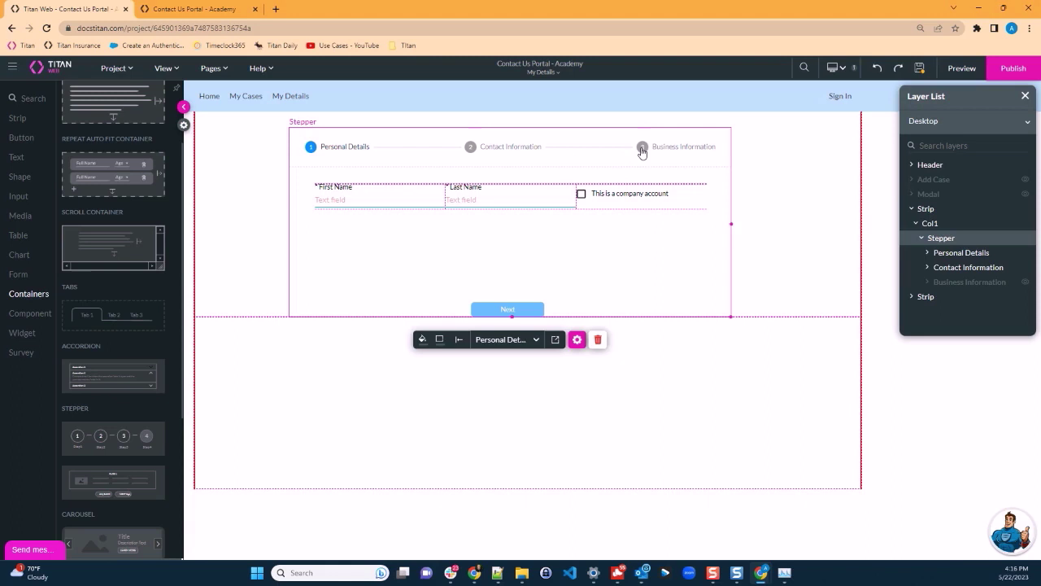
{"action": "left_click", "coordinate": [593, 202]}
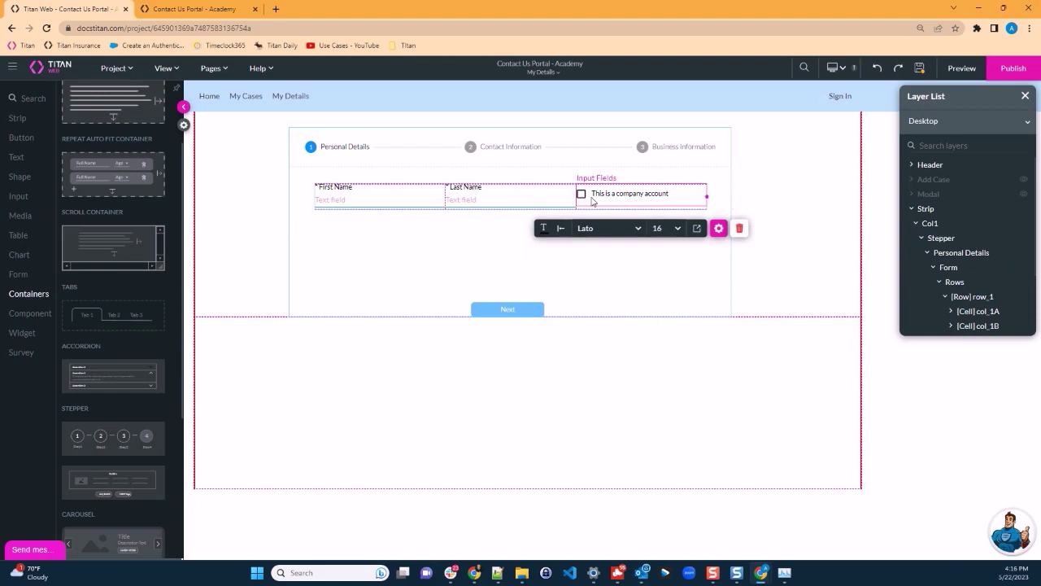
Open the company-account checkbox's Conditions settings and its Rule 1 condition flow.
{"action": "left_click", "coordinate": [718, 228]}
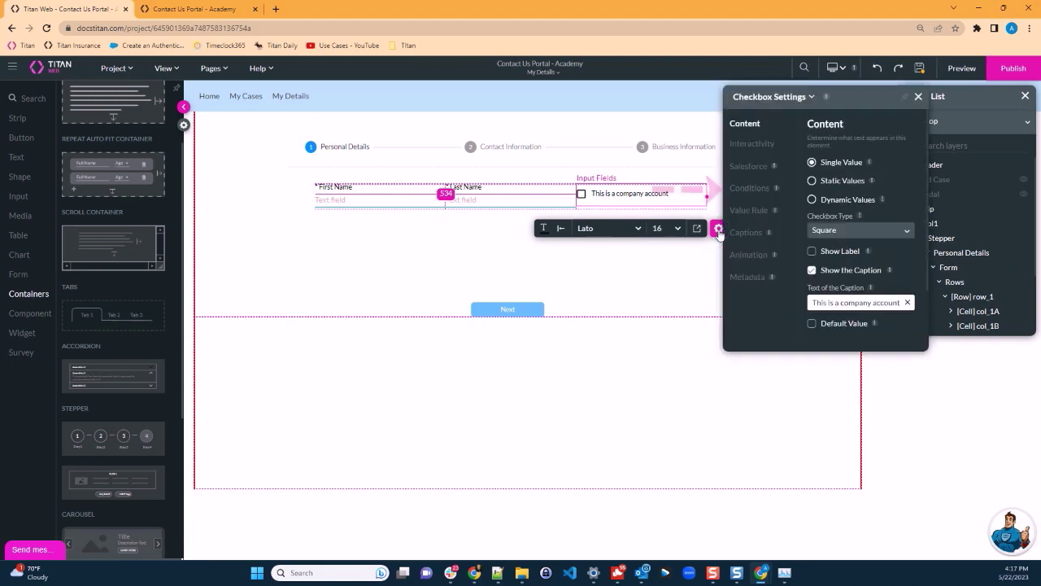
{"action": "left_click", "coordinate": [749, 188]}
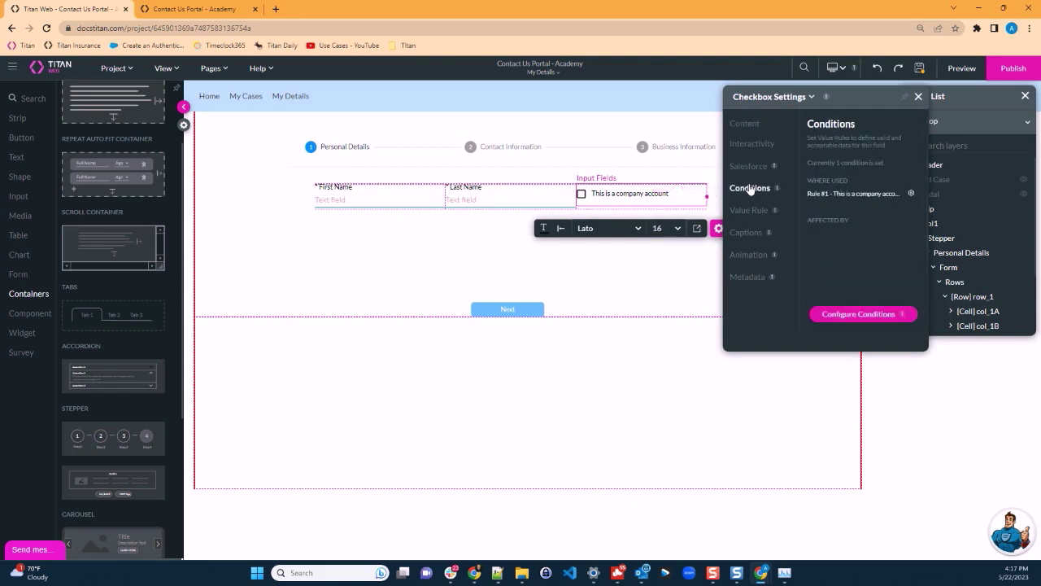
{"action": "left_click", "coordinate": [856, 318]}
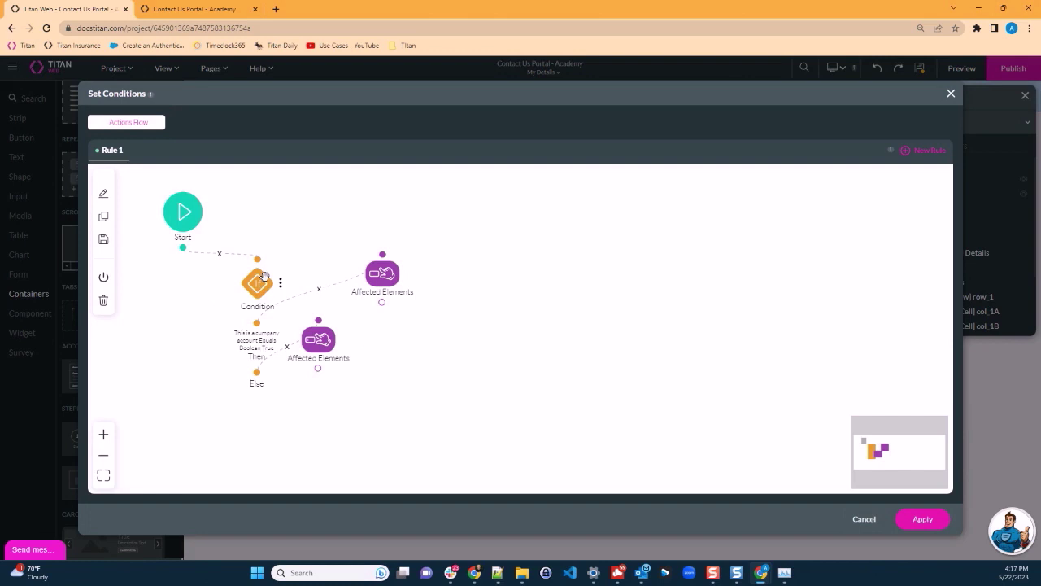
{"action": "double_click", "coordinate": [262, 281]}
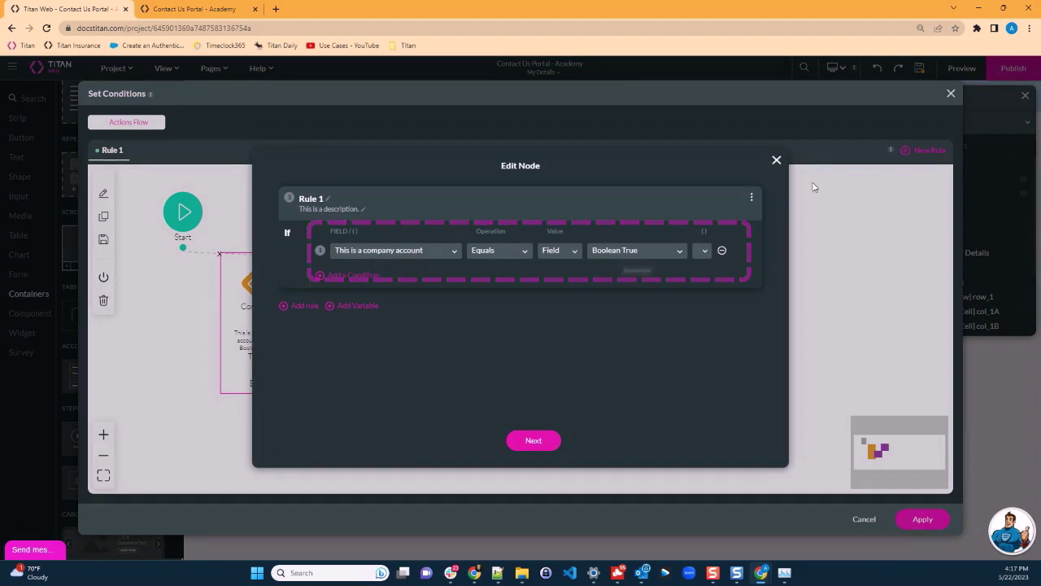
{"action": "left_click", "coordinate": [776, 161]}
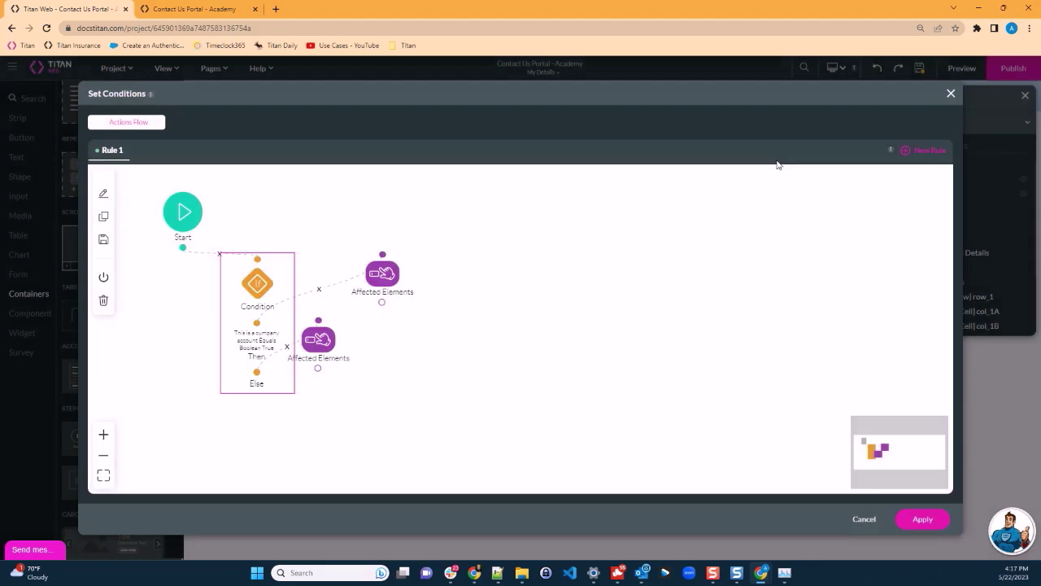
Filter both Affected Elements nodes by Set to check Business Information's Show/Hide actions.
{"action": "double_click", "coordinate": [384, 274]}
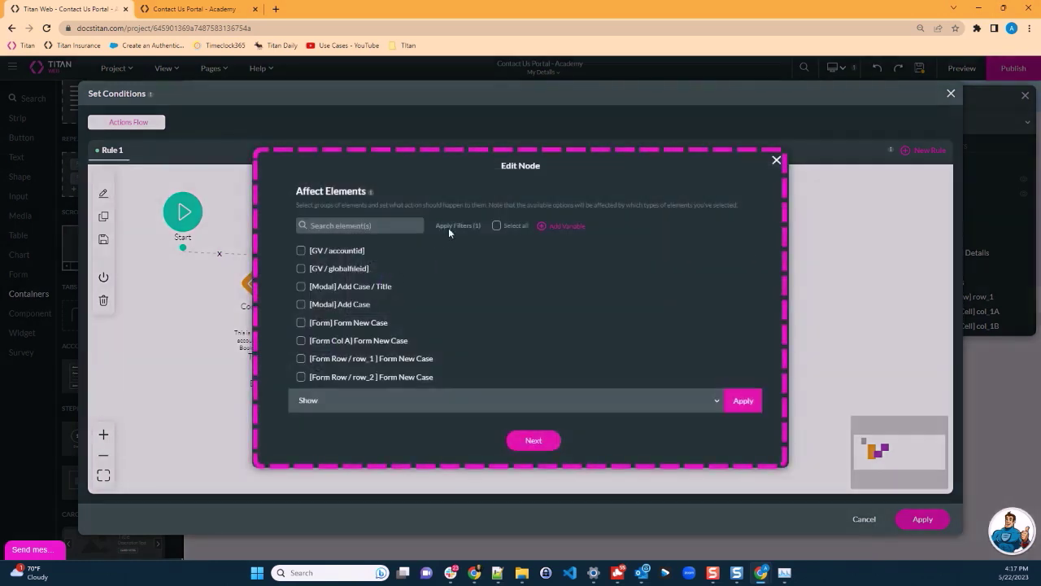
{"action": "left_click", "coordinate": [451, 226]}
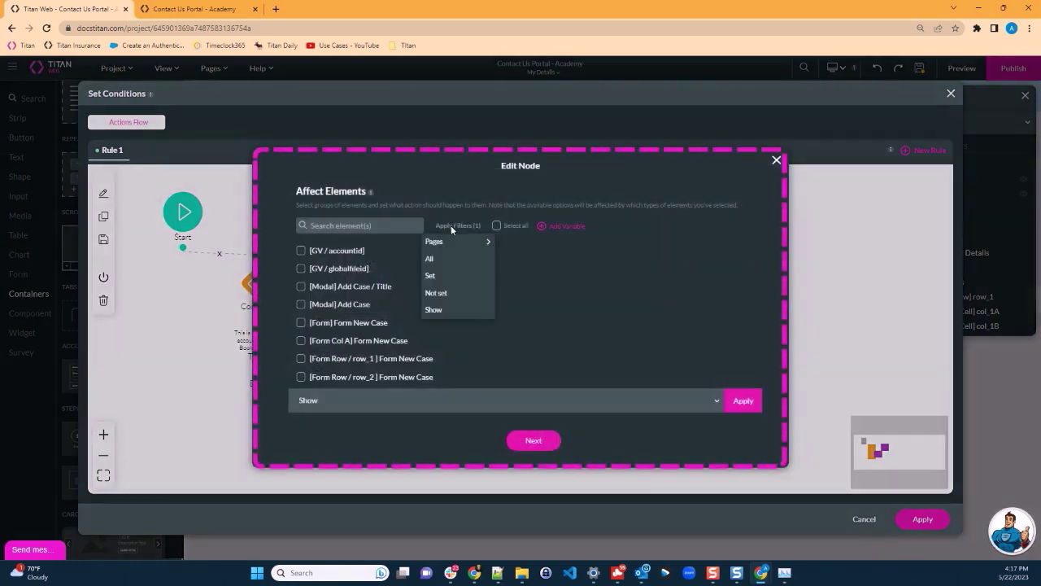
{"action": "left_click", "coordinate": [431, 277]}
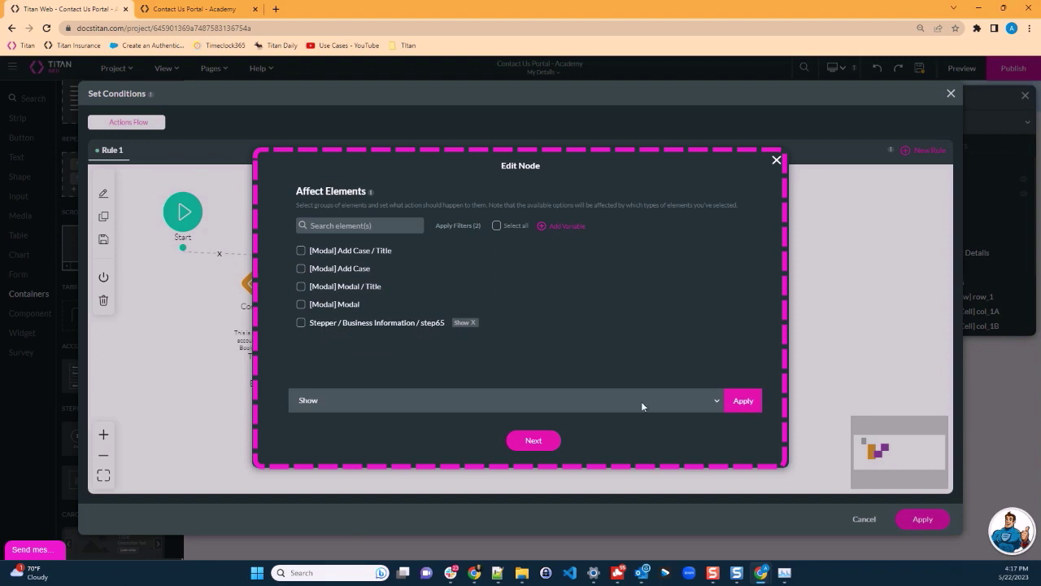
{"action": "left_click", "coordinate": [777, 160]}
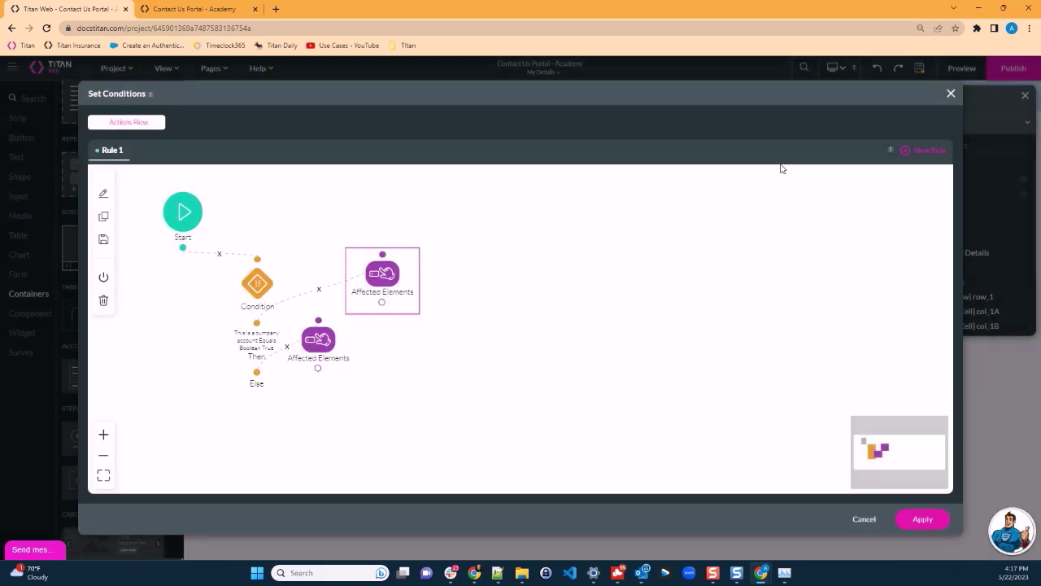
{"action": "left_click", "coordinate": [316, 339]}
{"action": "left_click", "coordinate": [454, 226]}
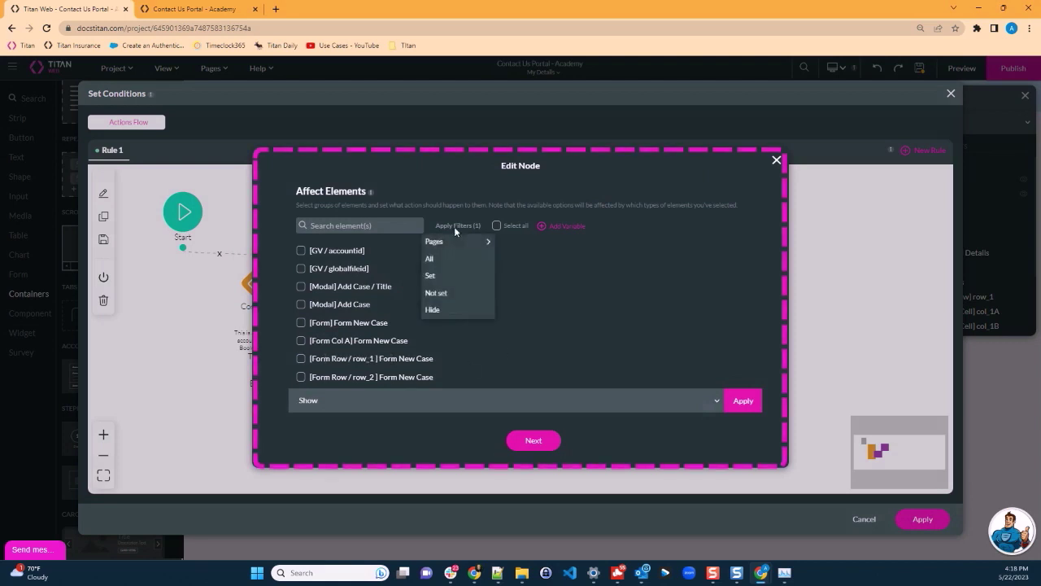
{"action": "left_click", "coordinate": [428, 274]}
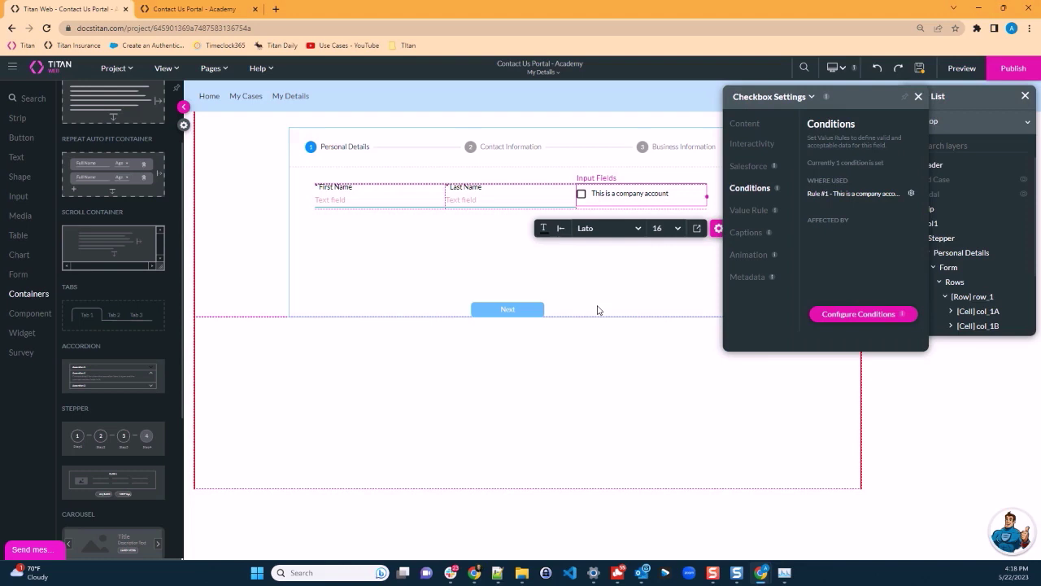
Open the Stepper's Interactivity settings and its Configure On Finish Action flow.
{"action": "left_click", "coordinate": [399, 278]}
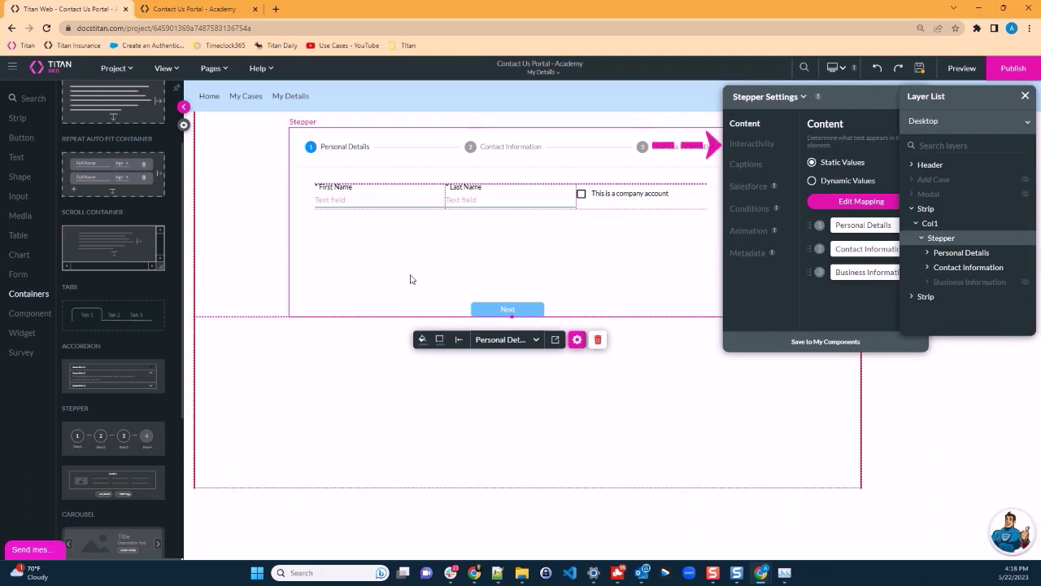
{"action": "left_click", "coordinate": [758, 145]}
{"action": "scroll", "coordinate": [878, 252], "scroll_direction": "down", "scroll_amount": 3}
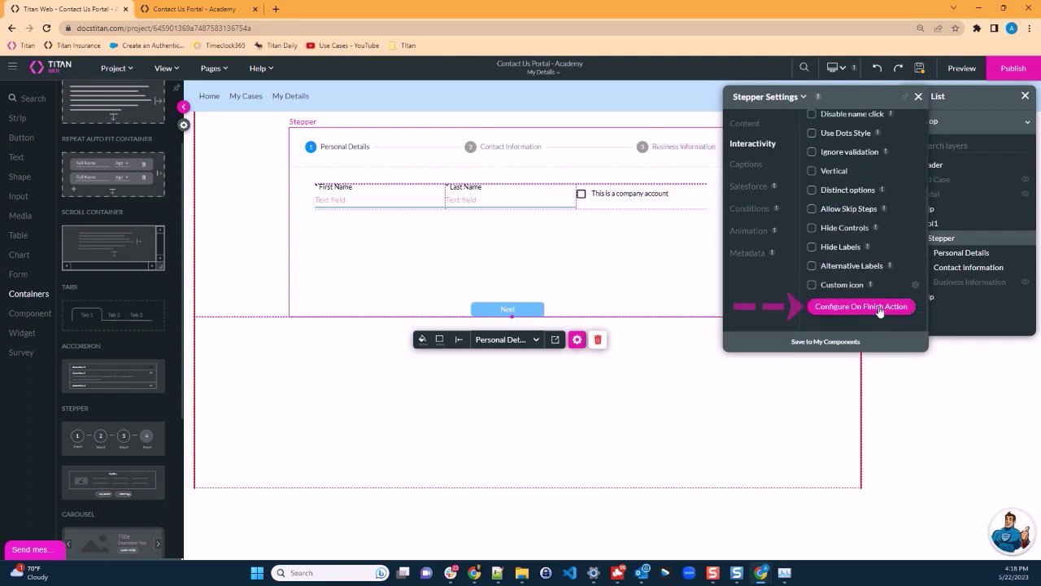
{"action": "left_click", "coordinate": [880, 311]}
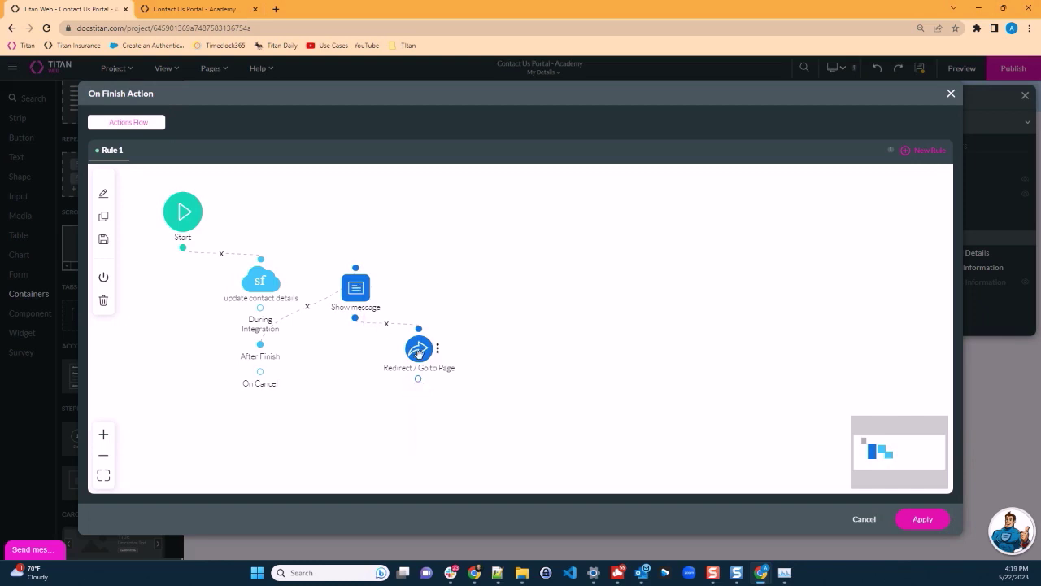
Open the update node's #1 Contact push integration and show only its mapped fields.
{"action": "double_click", "coordinate": [259, 282]}
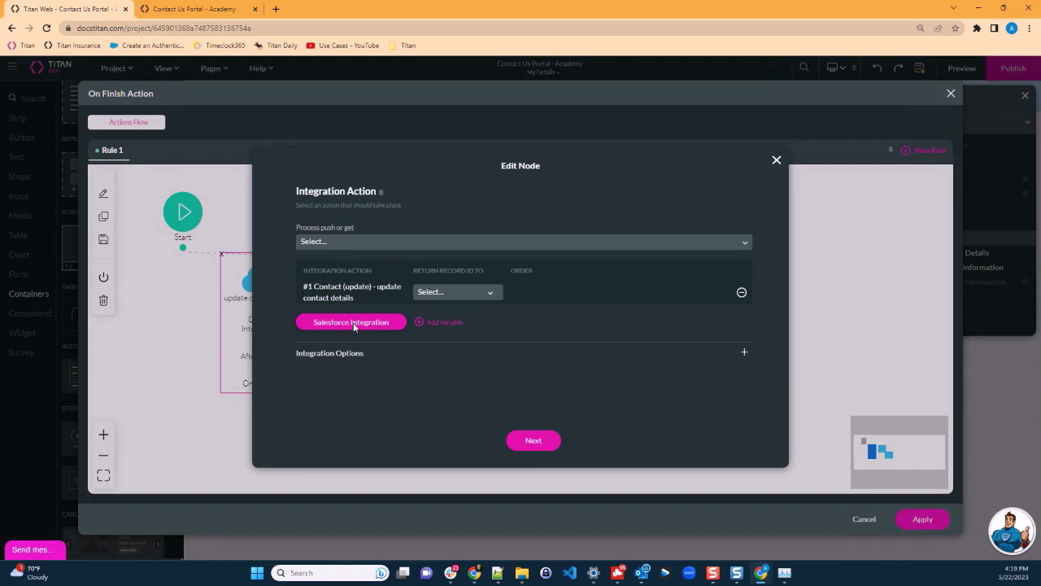
{"action": "left_click", "coordinate": [354, 324]}
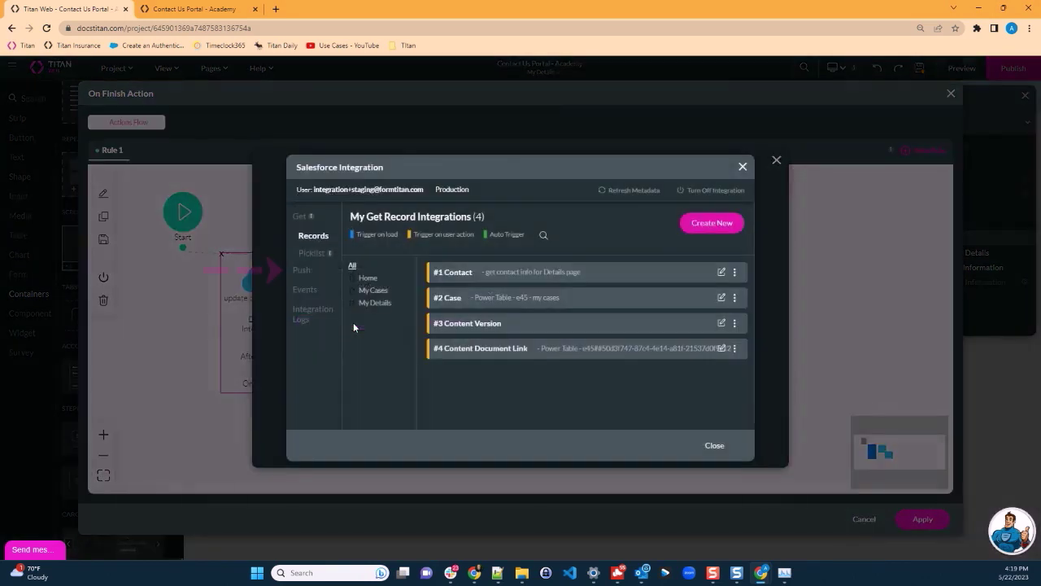
{"action": "left_click", "coordinate": [298, 272]}
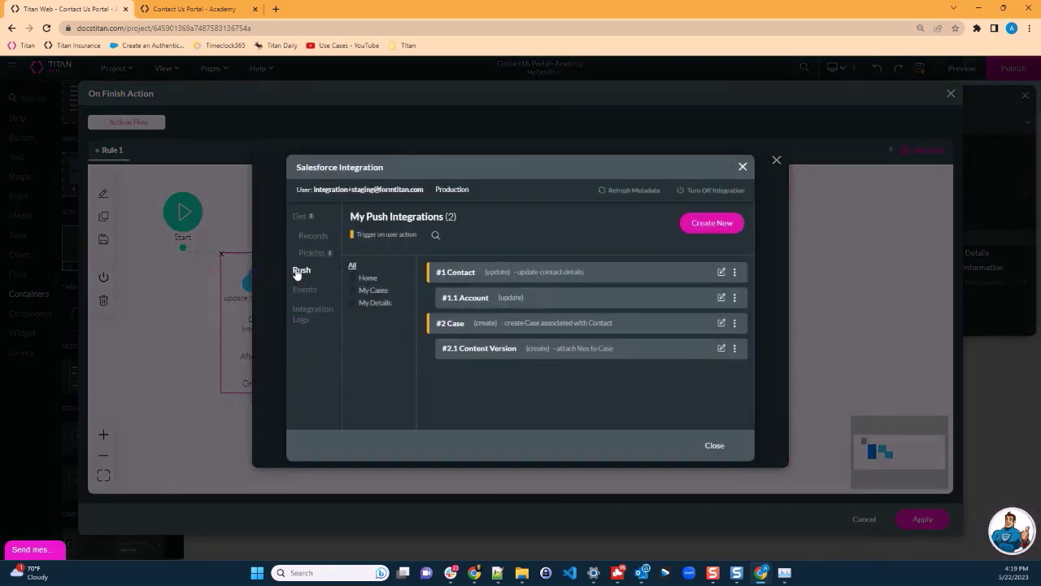
{"action": "left_click", "coordinate": [721, 273]}
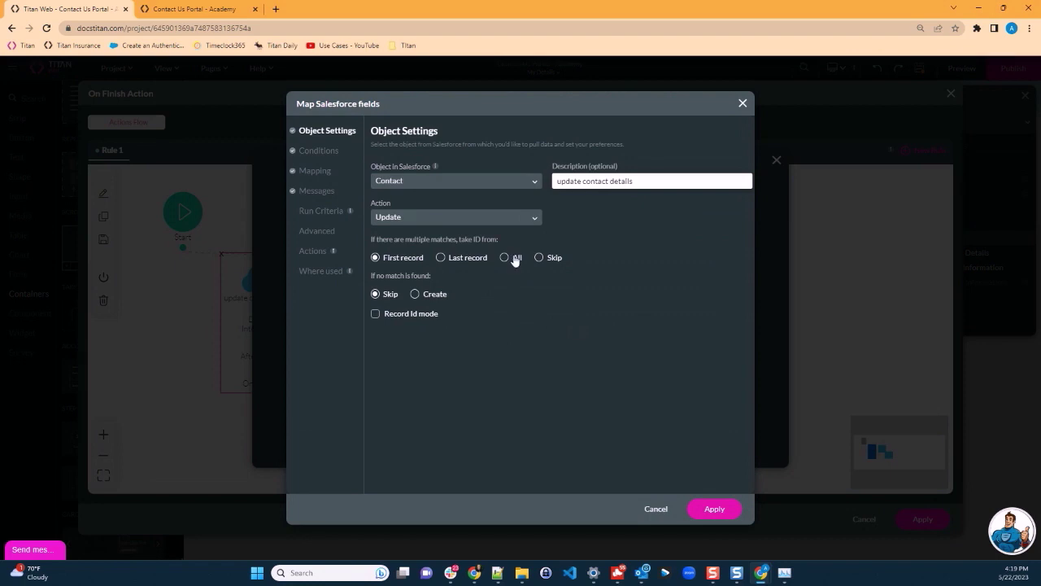
{"action": "left_click", "coordinate": [314, 173]}
{"action": "left_click", "coordinate": [401, 194]}
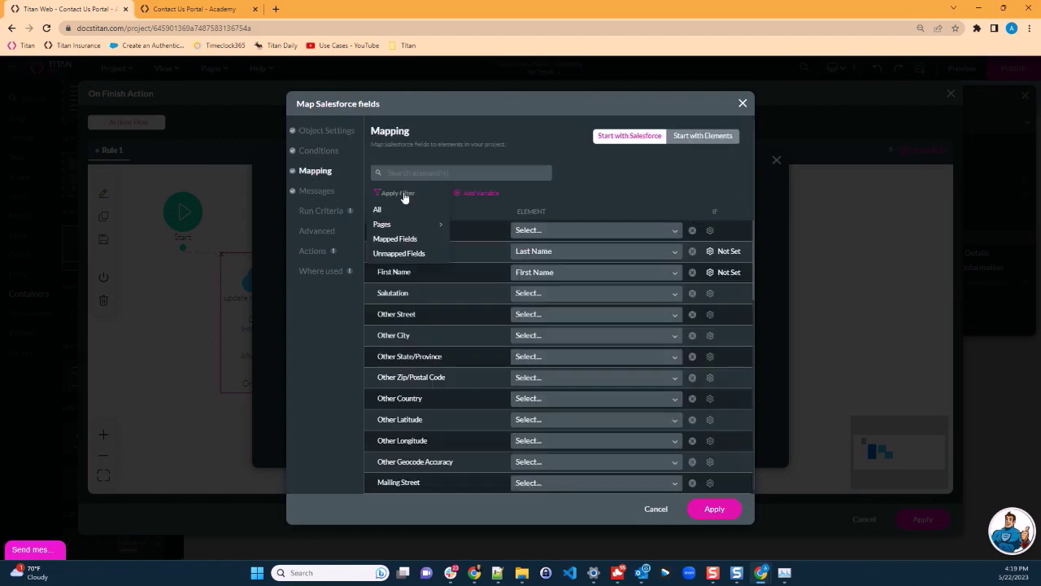
{"action": "left_click", "coordinate": [416, 239]}
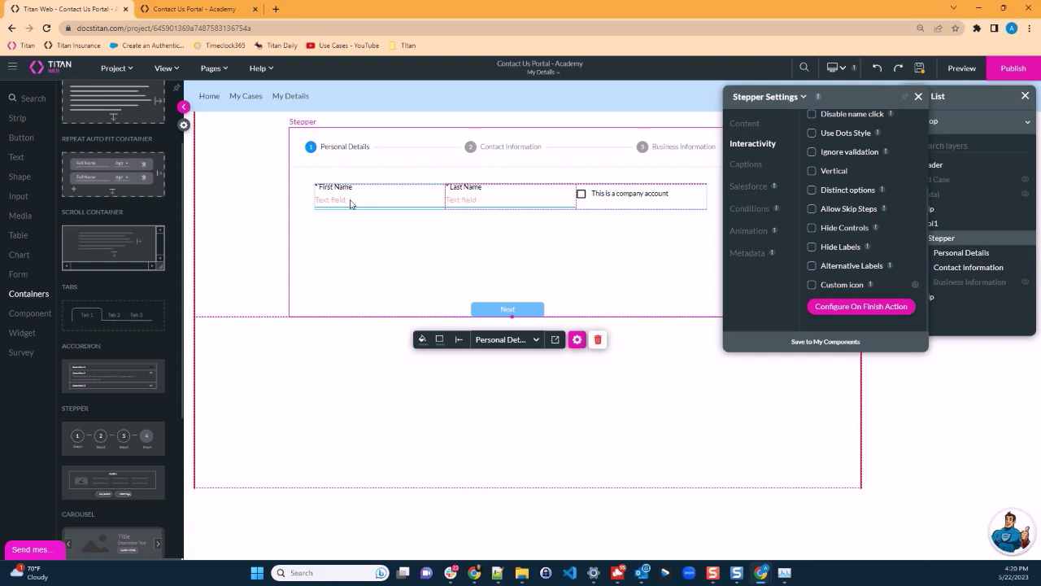
Open Configure Actions for the My Details page from the Pages list.
{"action": "left_click", "coordinate": [226, 72]}
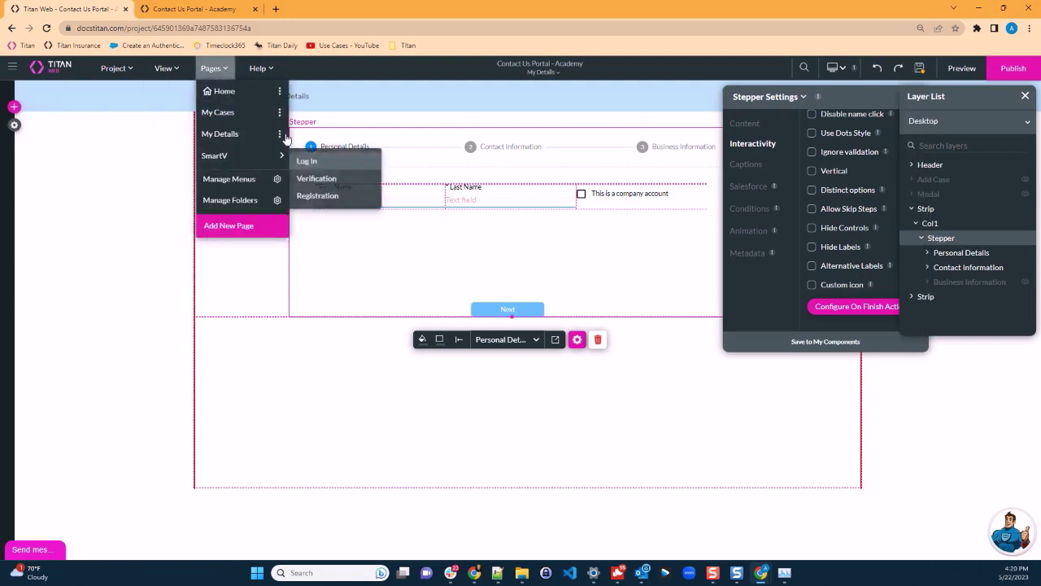
{"action": "left_click", "coordinate": [279, 135]}
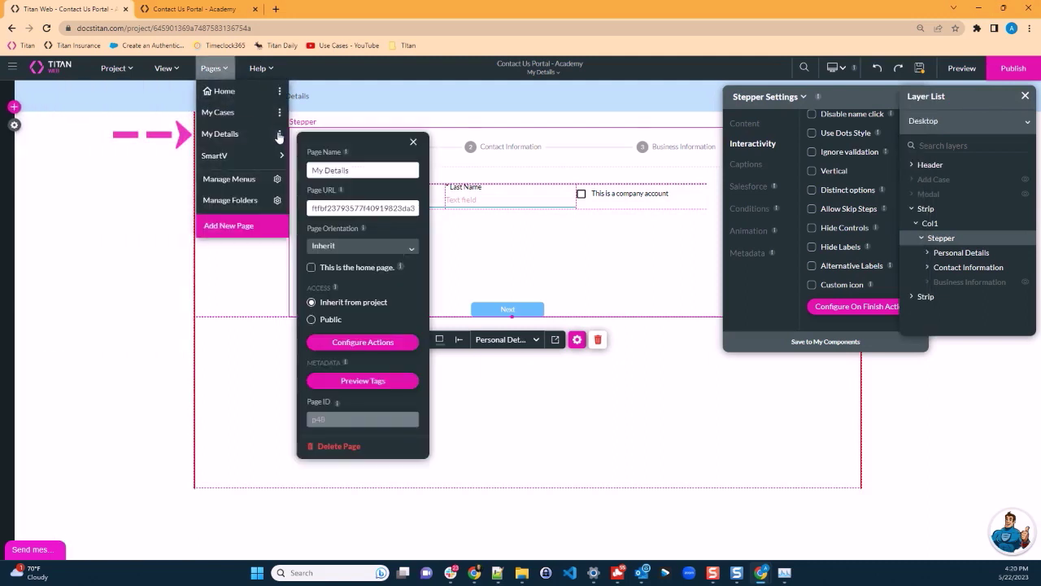
{"action": "left_click", "coordinate": [363, 342]}
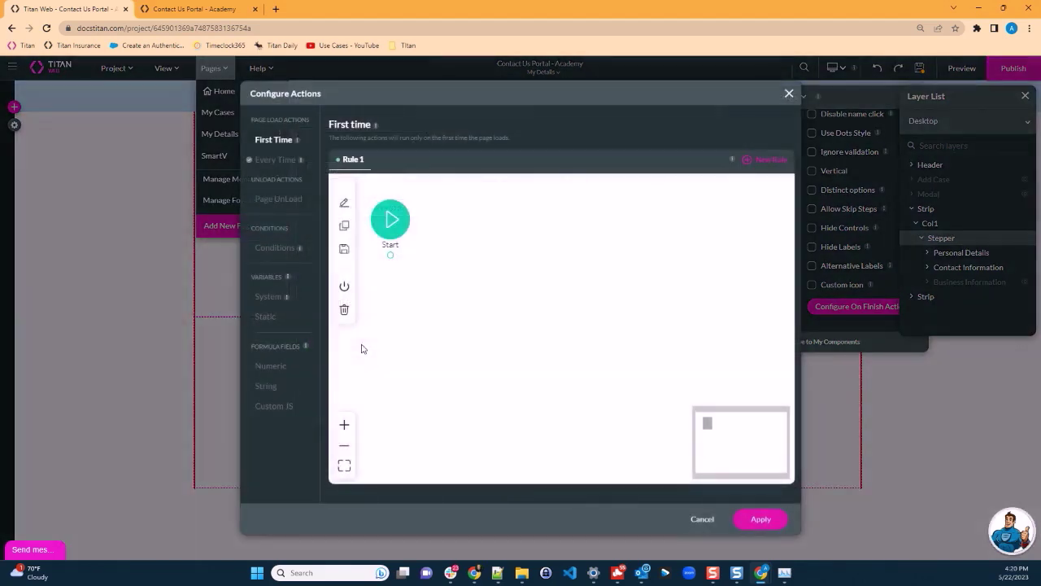
Switch to Every Time actions and open the Salesforce Action node's integration list.
{"action": "left_click", "coordinate": [277, 161]}
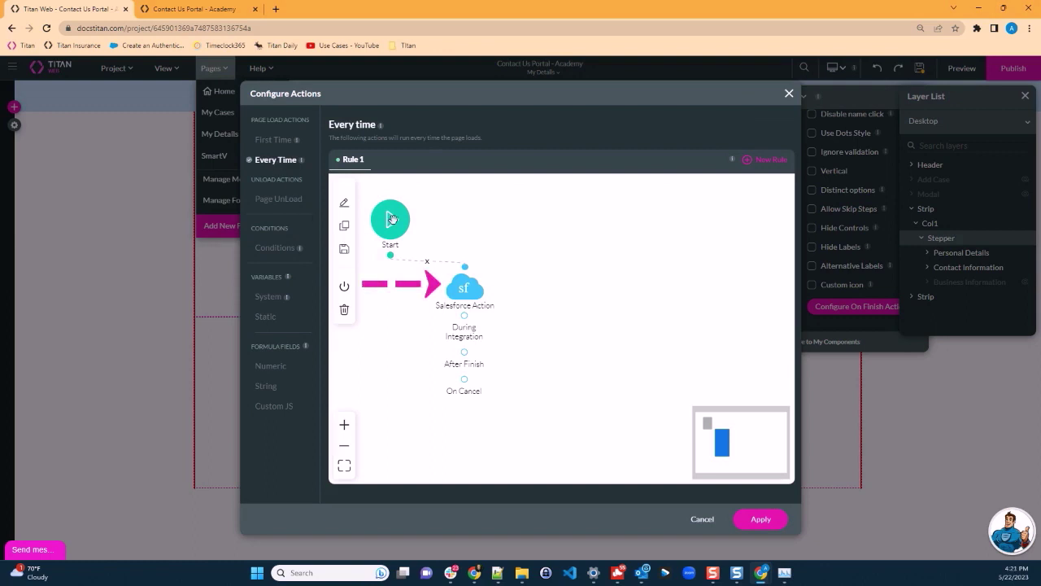
{"action": "left_click", "coordinate": [465, 289]}
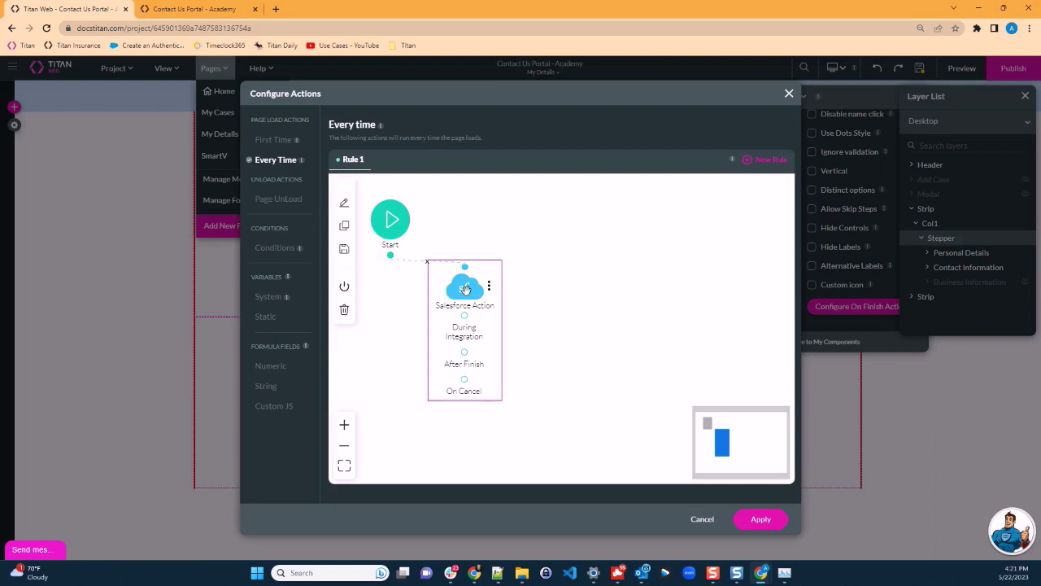
{"action": "double_click", "coordinate": [465, 289]}
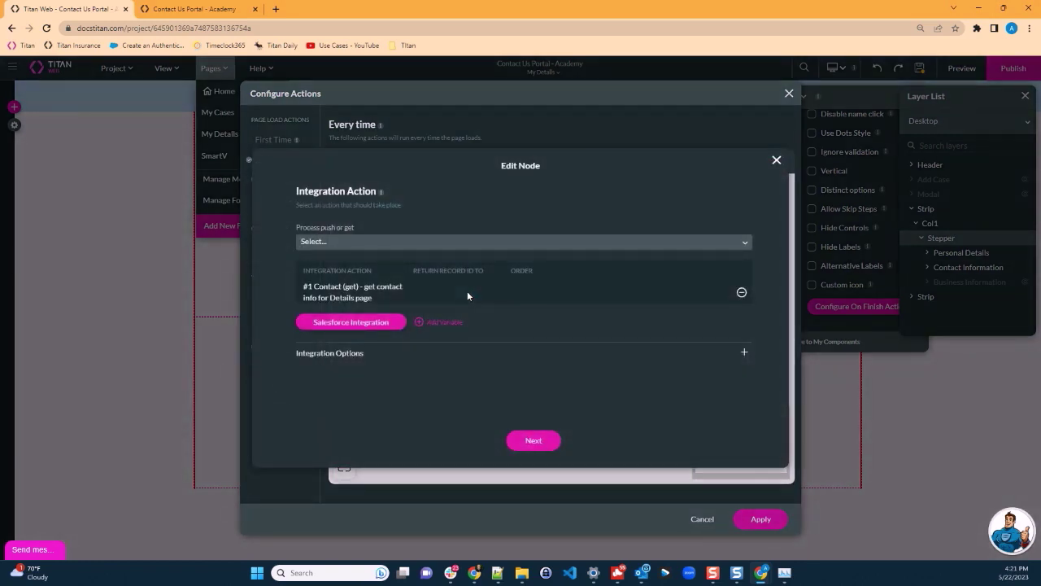
{"action": "left_click", "coordinate": [351, 322]}
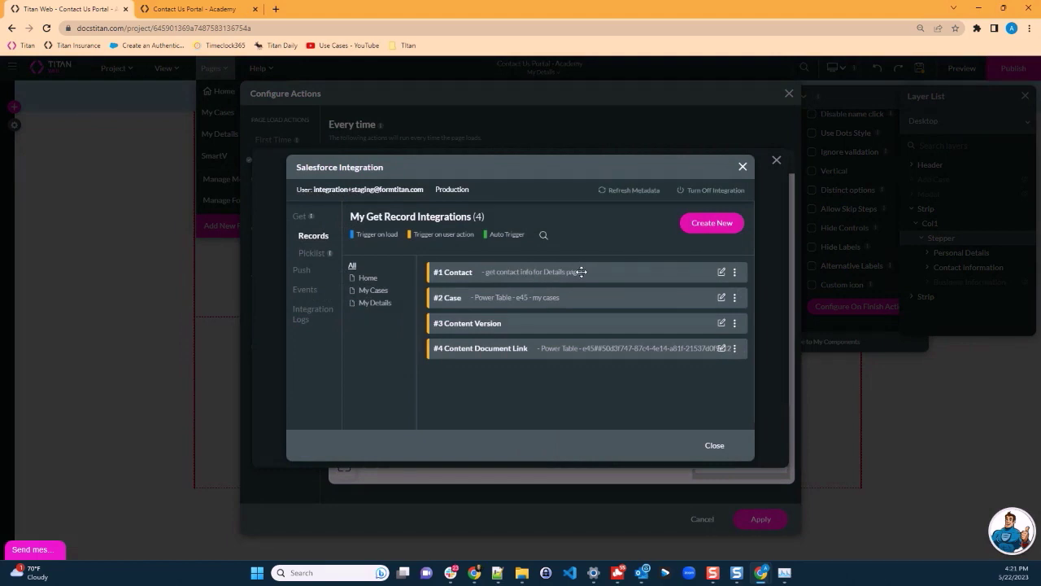
Review the #1 Contact get integration's conditions and mapped fields, then close back to Edit Node.
{"action": "left_click", "coordinate": [720, 273]}
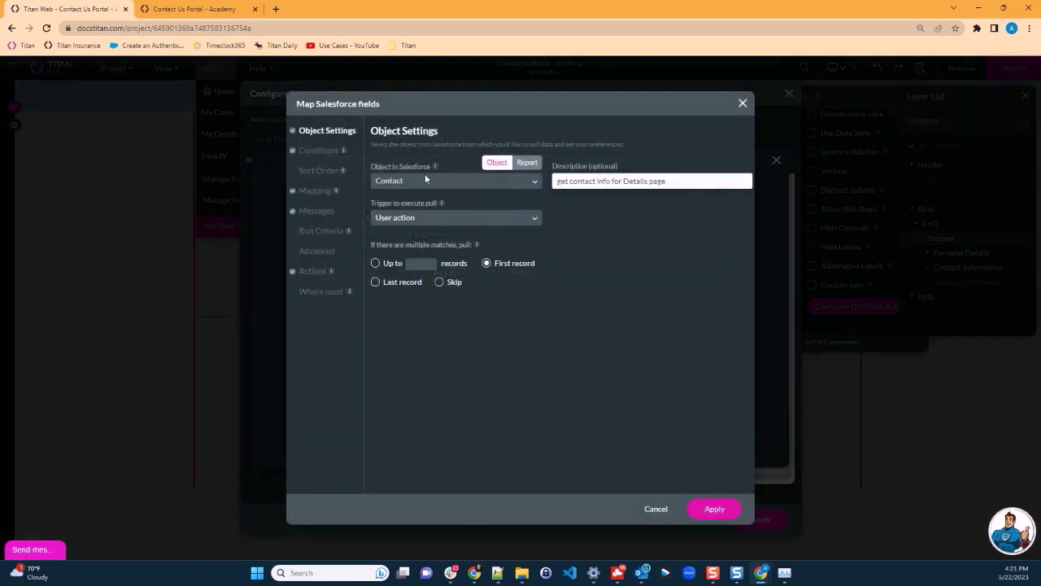
{"action": "left_click", "coordinate": [318, 151]}
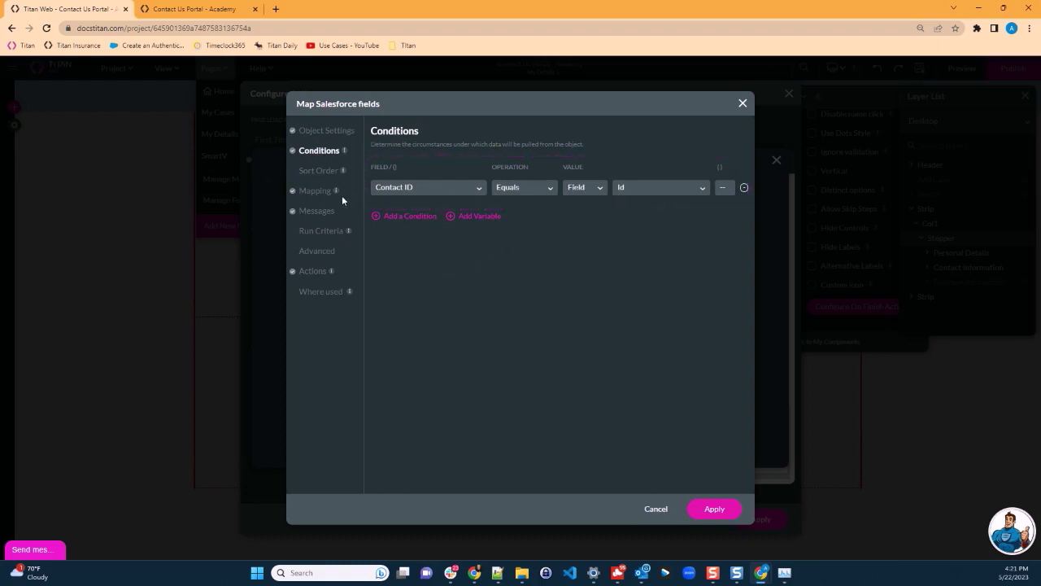
{"action": "left_click", "coordinate": [314, 192]}
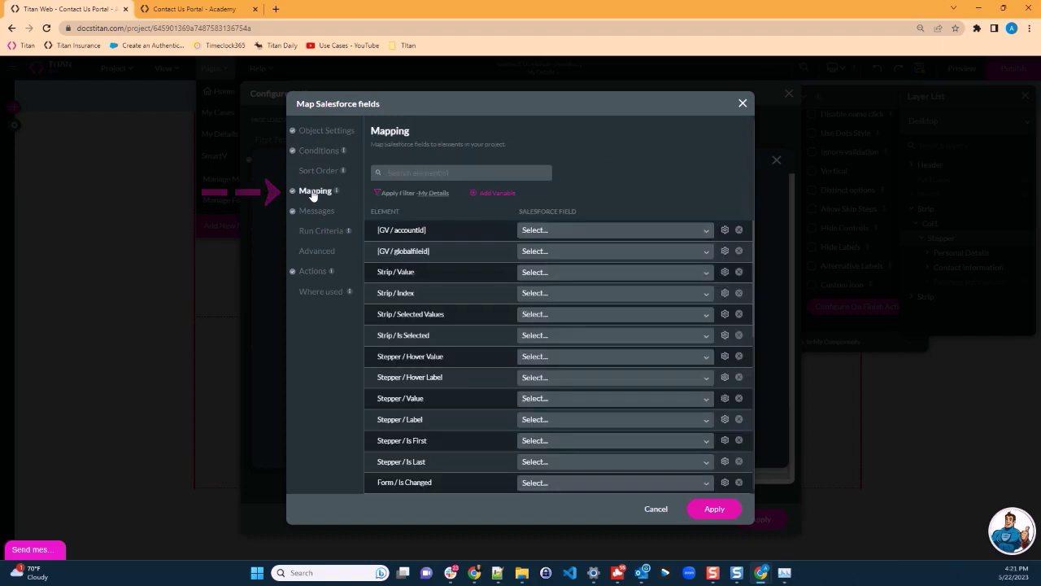
{"action": "left_click", "coordinate": [402, 196]}
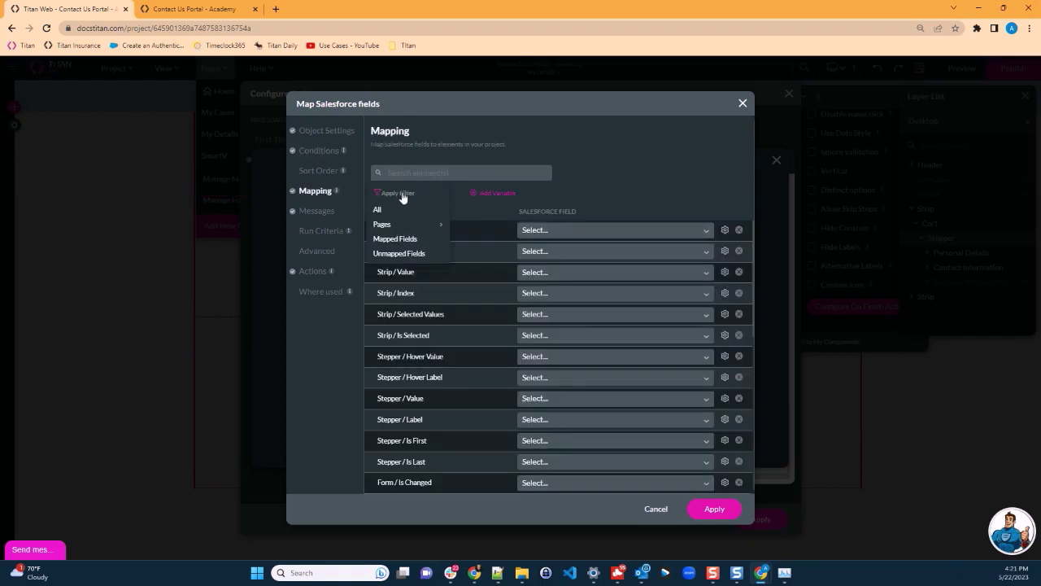
{"action": "left_click", "coordinate": [396, 238]}
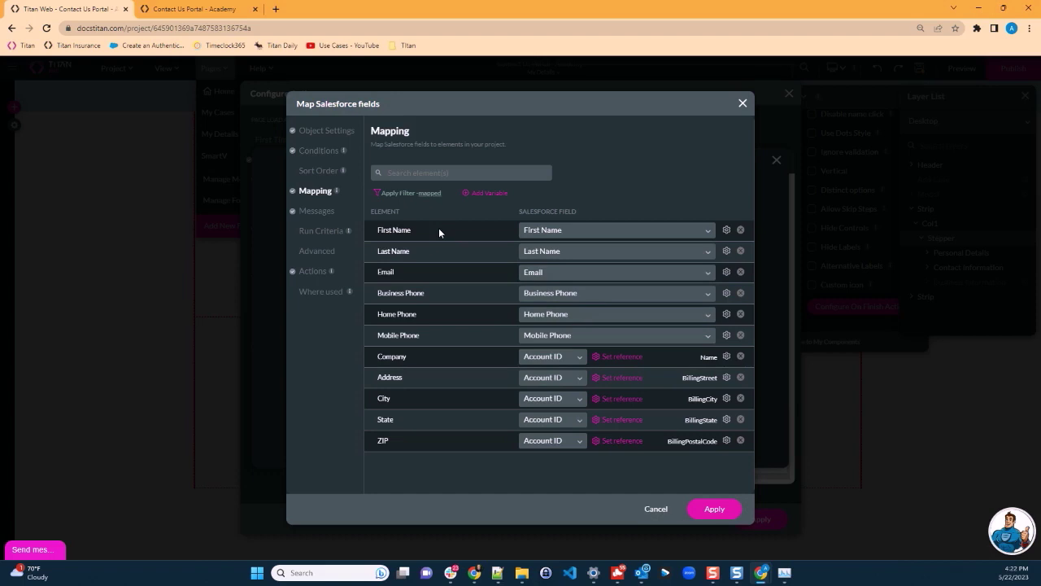
{"action": "left_click", "coordinate": [655, 509]}
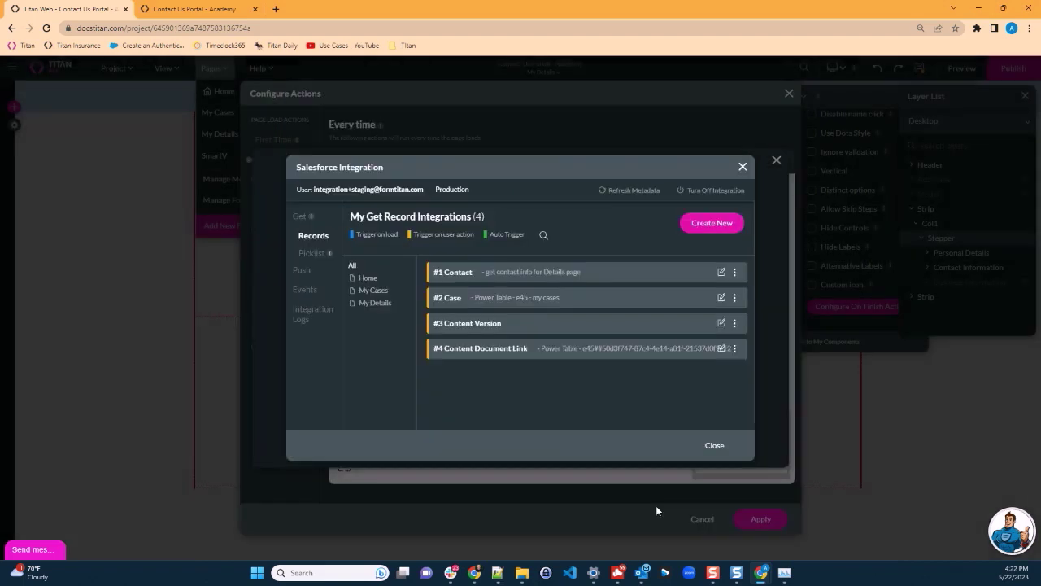
{"action": "left_click", "coordinate": [714, 447]}
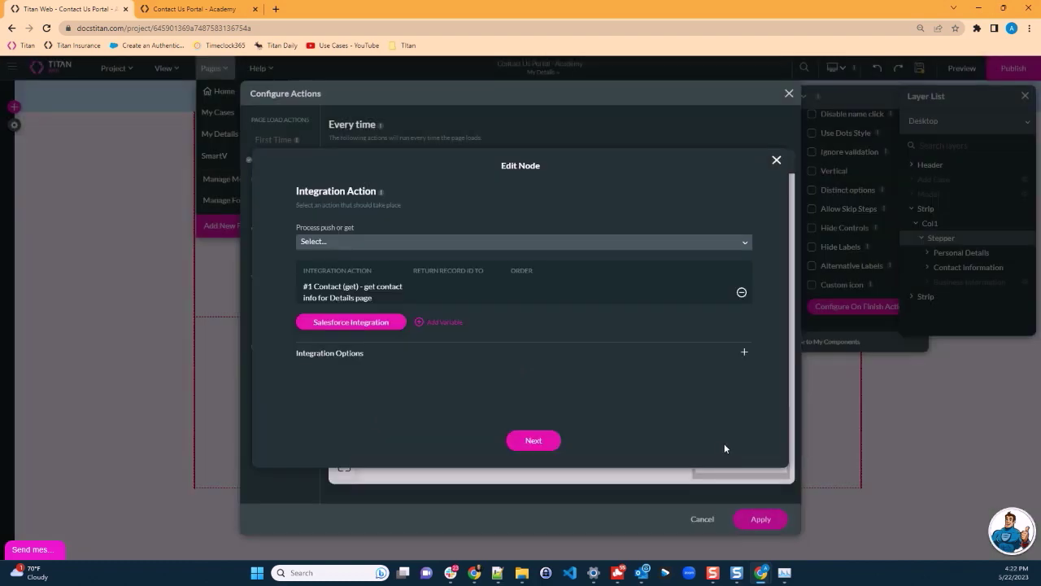